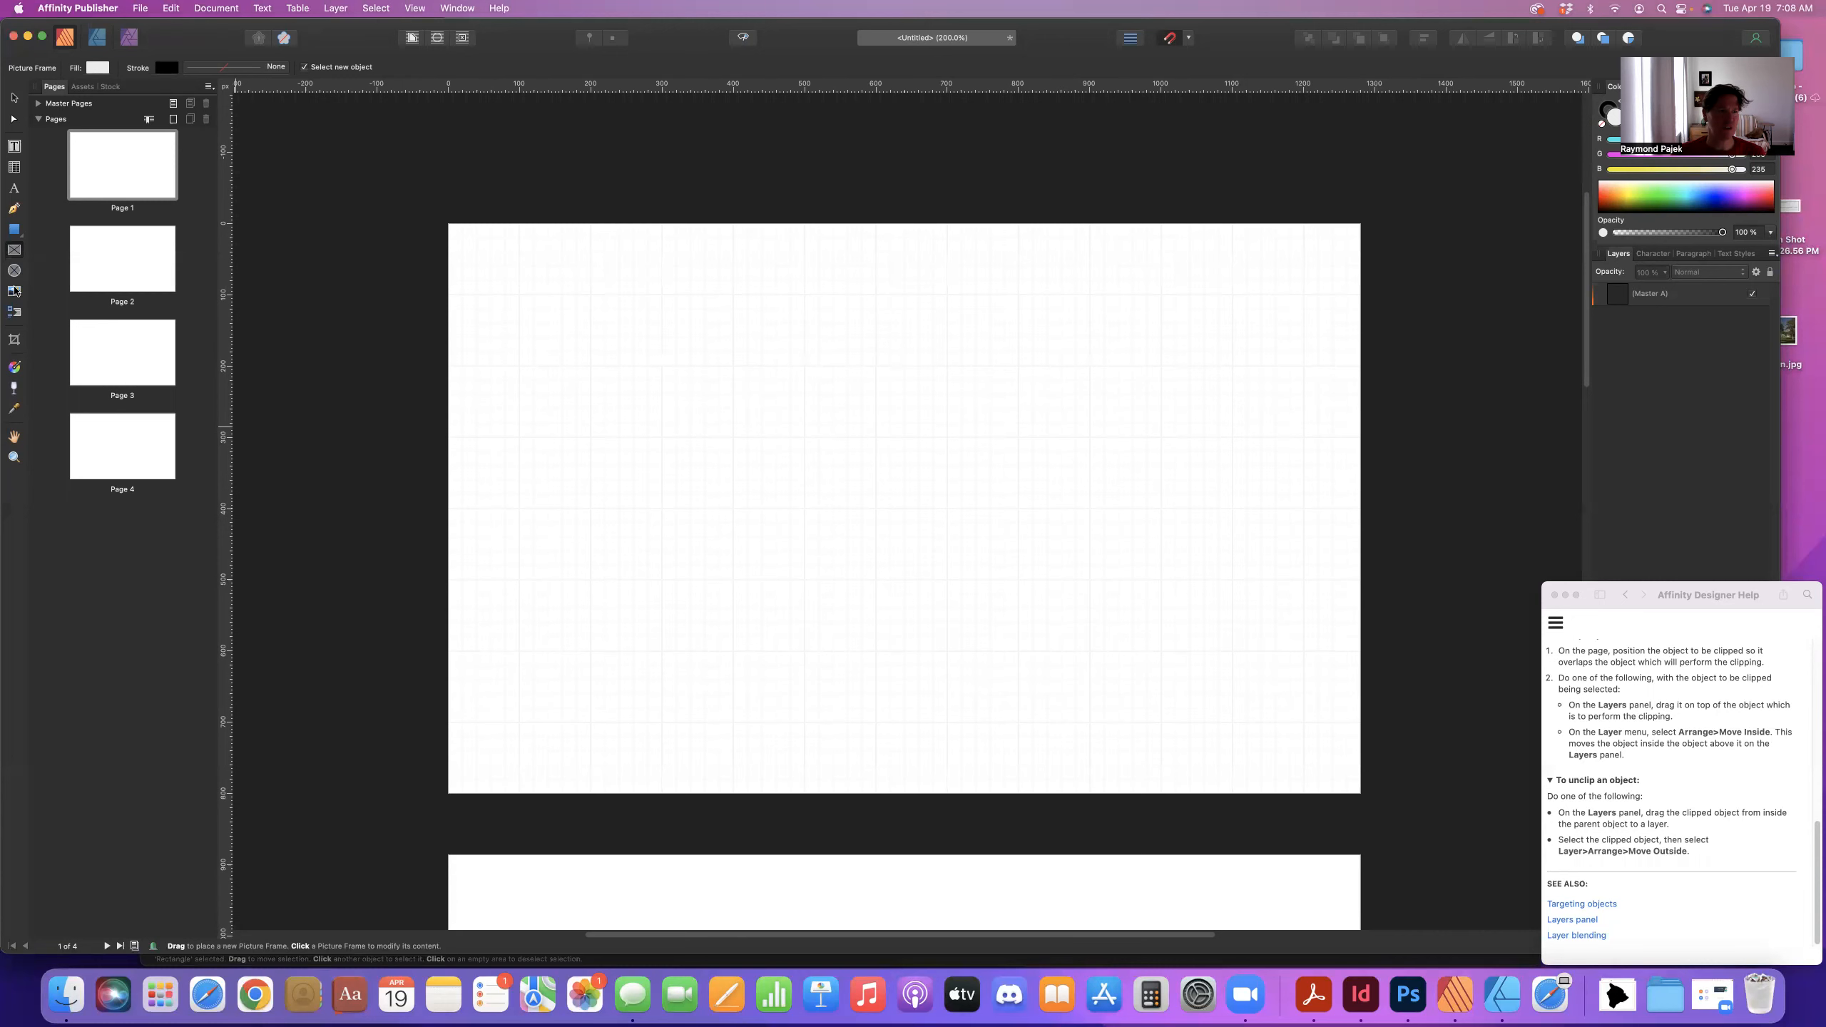
- Draw a wide empty picture frame from the top-left corner across the top of page 1
left_click(15, 291)
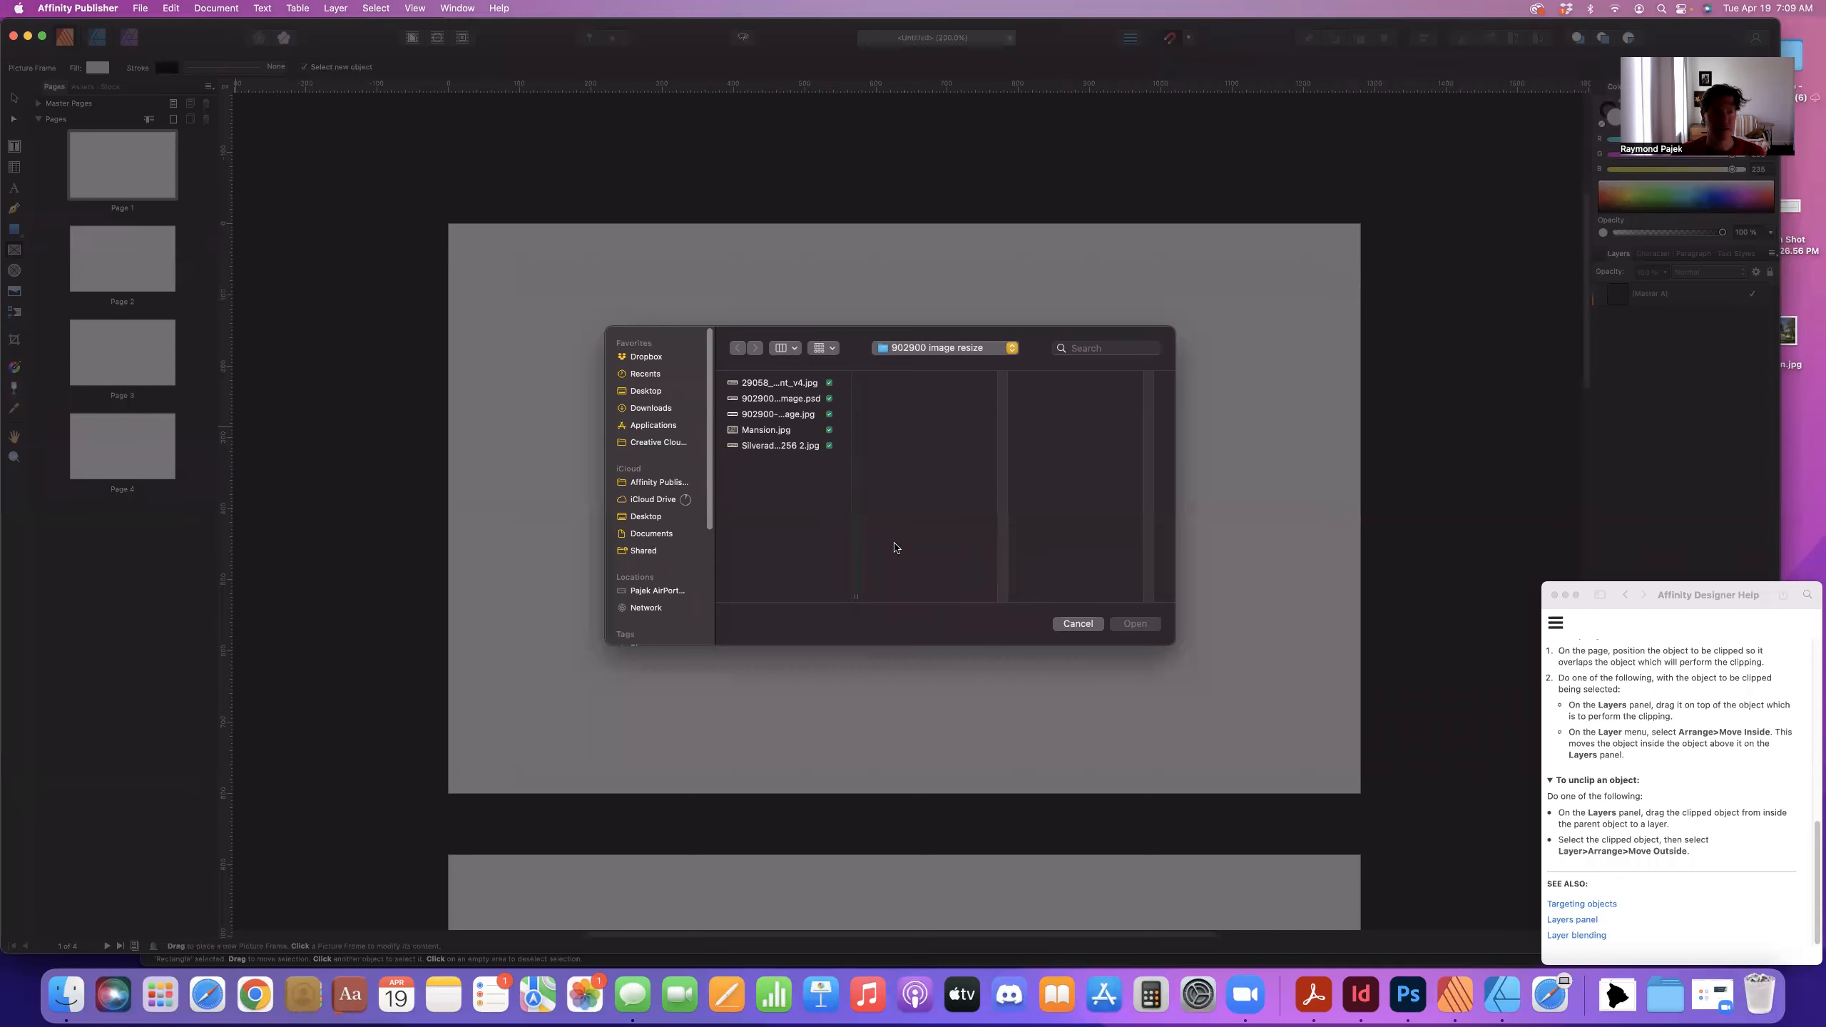
left_click(1067, 619)
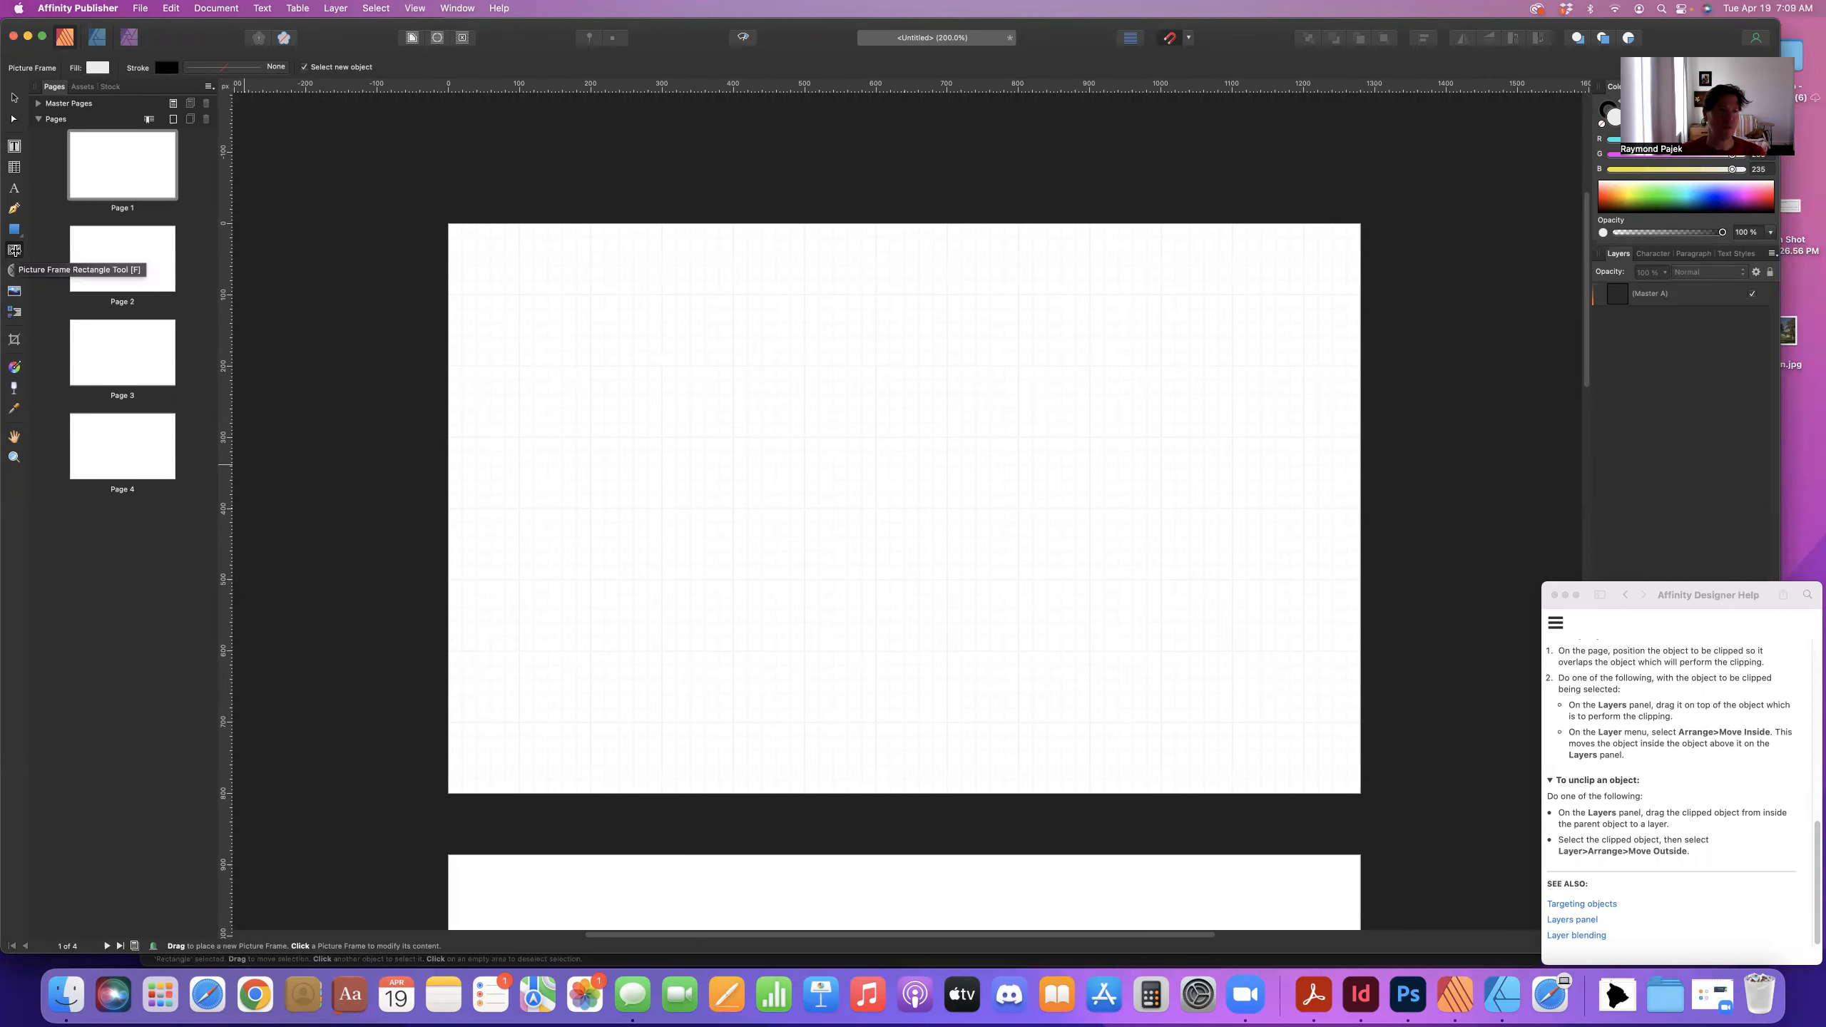
left_click_drag(447, 223, 1358, 407)
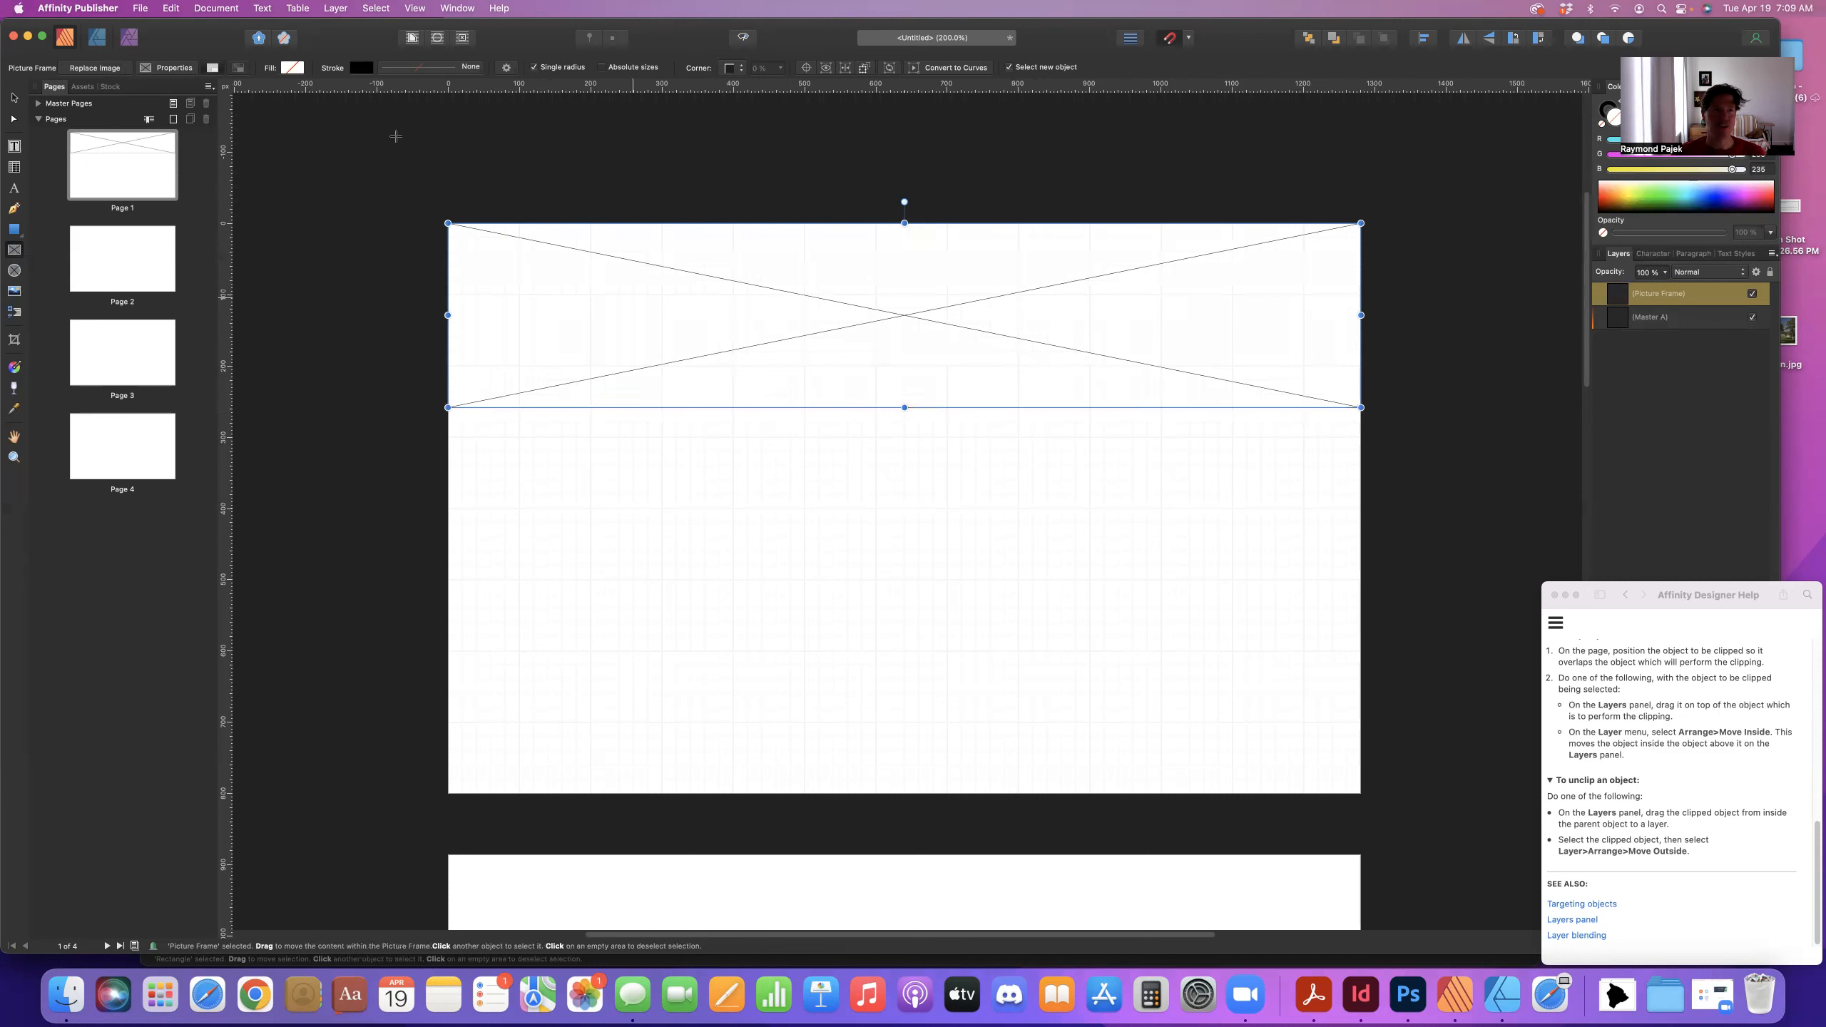
left_click(140, 8)
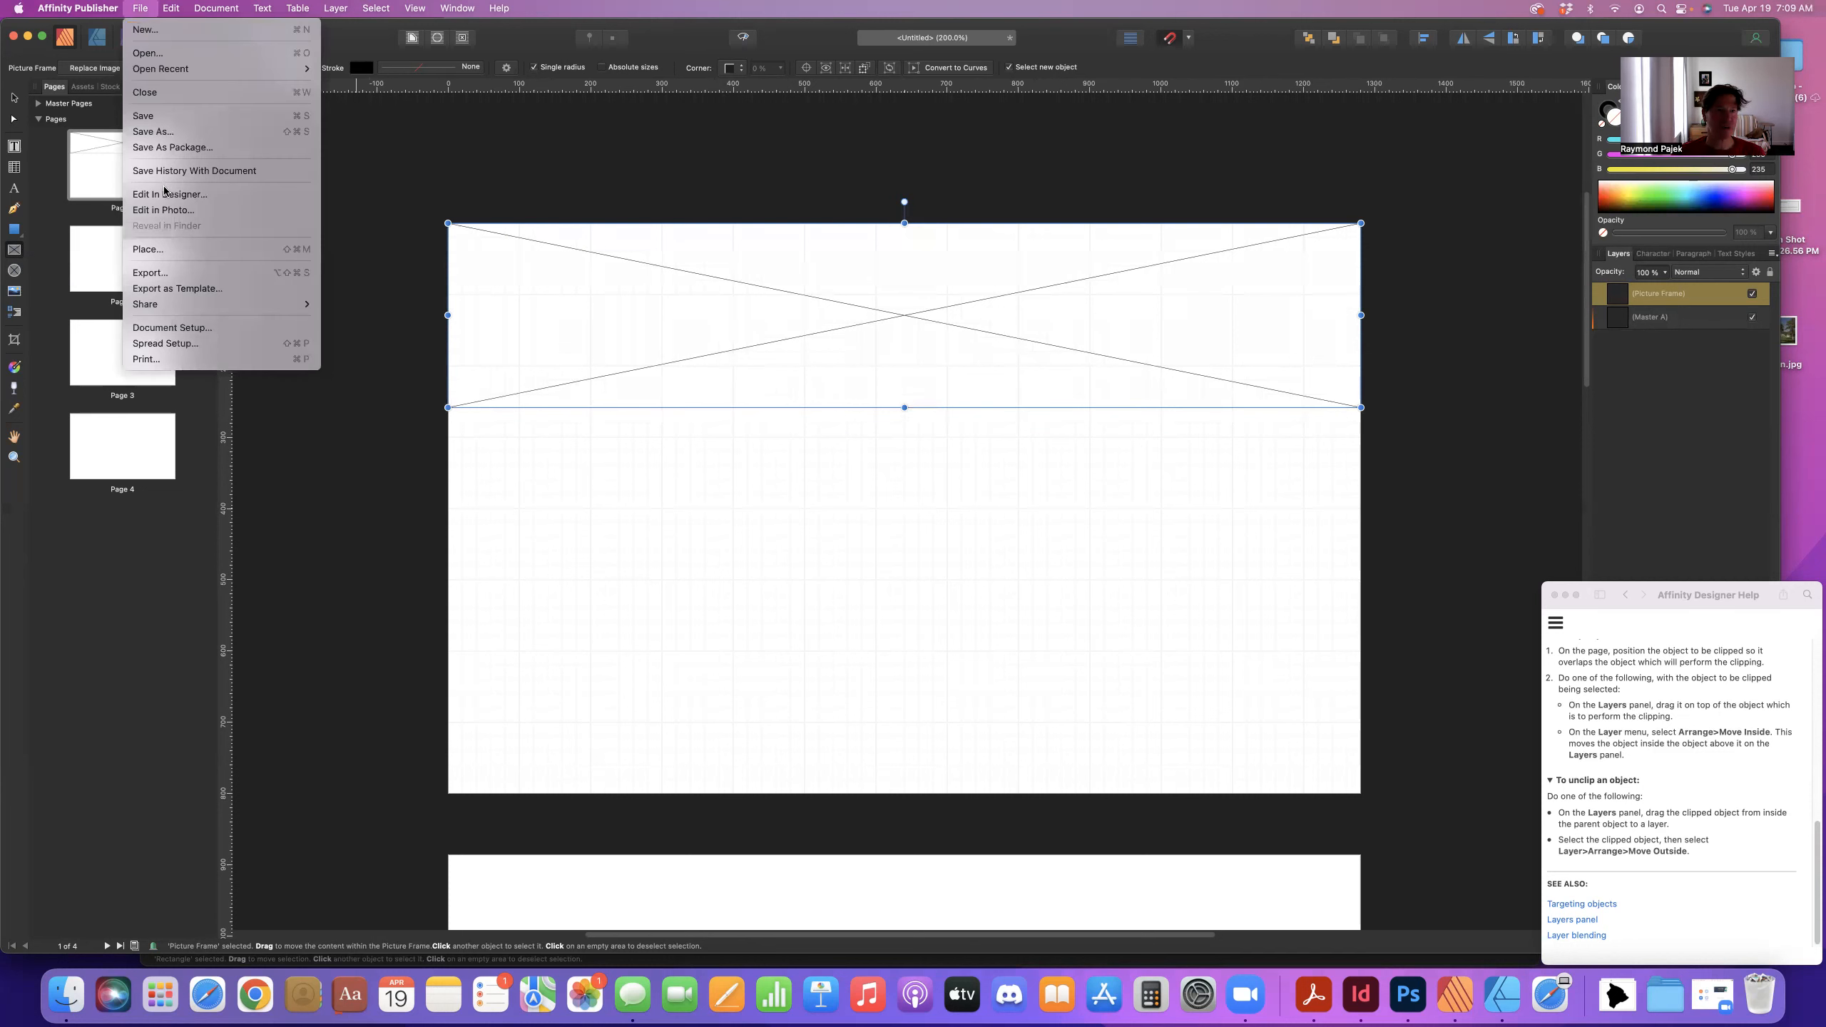
- Place Mansion.jpg from the Desktop into the wide picture frame
left_click(173, 250)
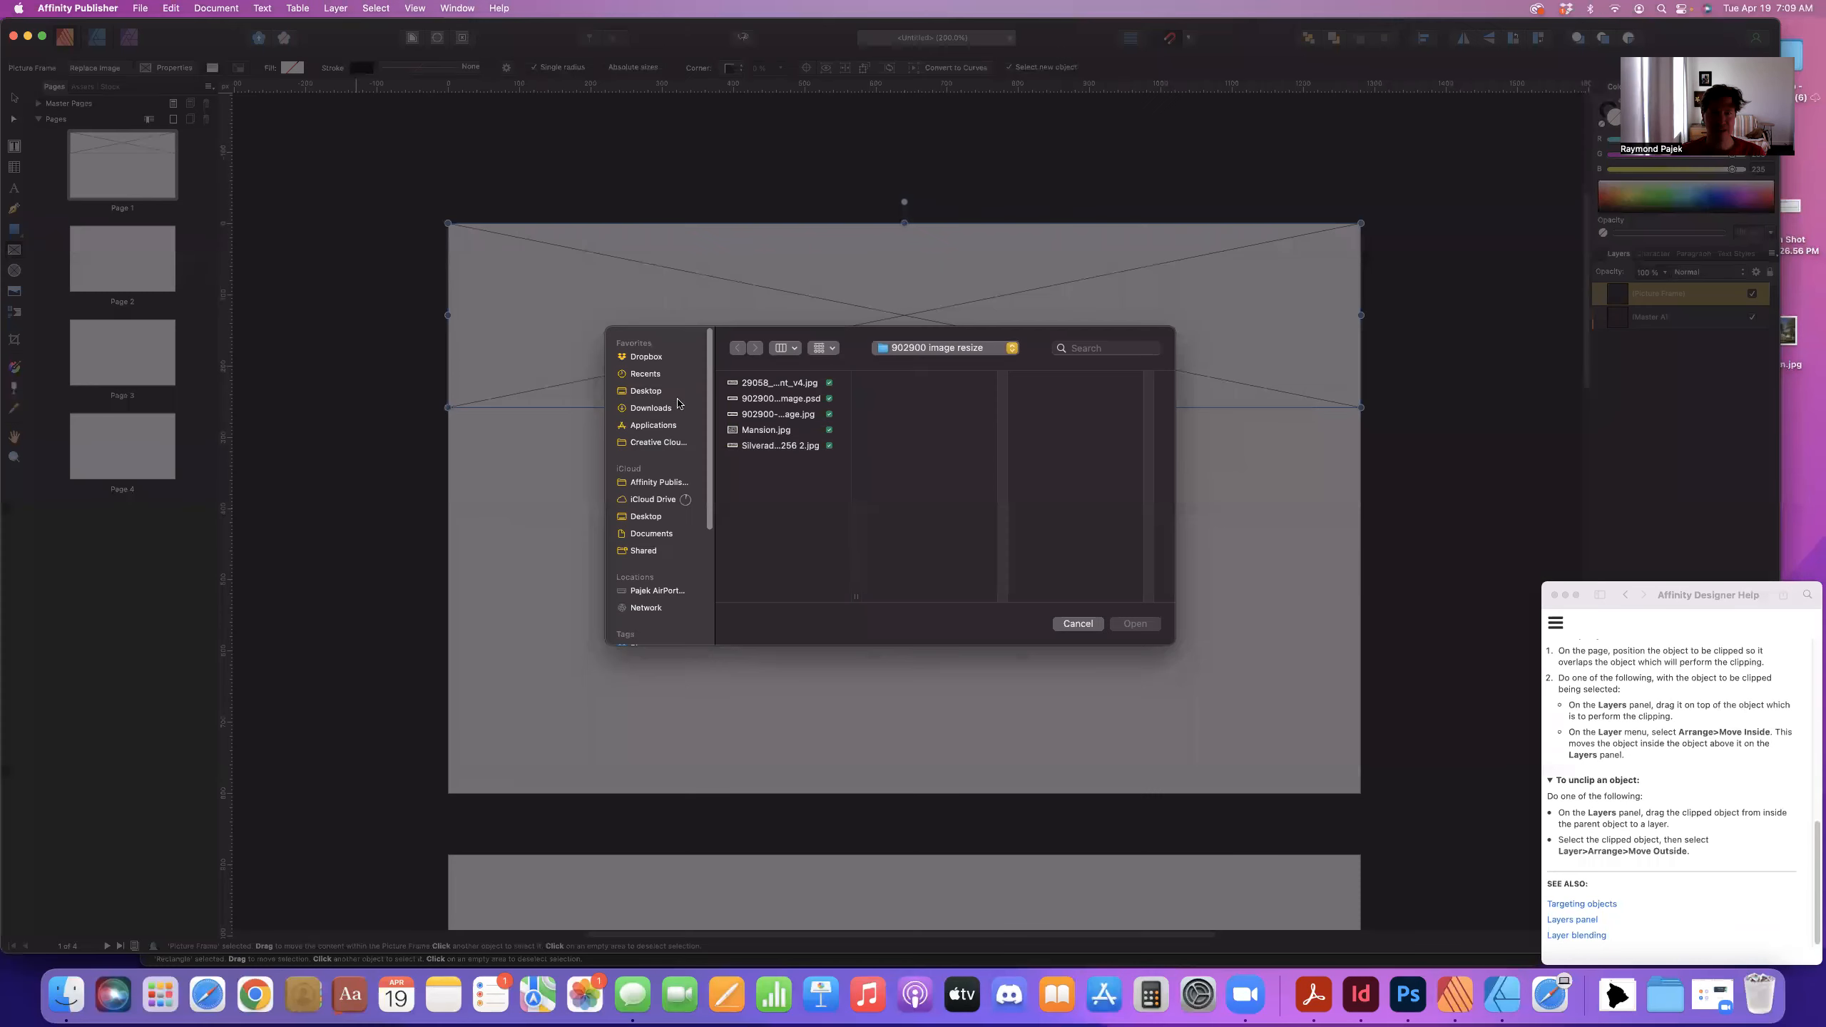
left_click(675, 393)
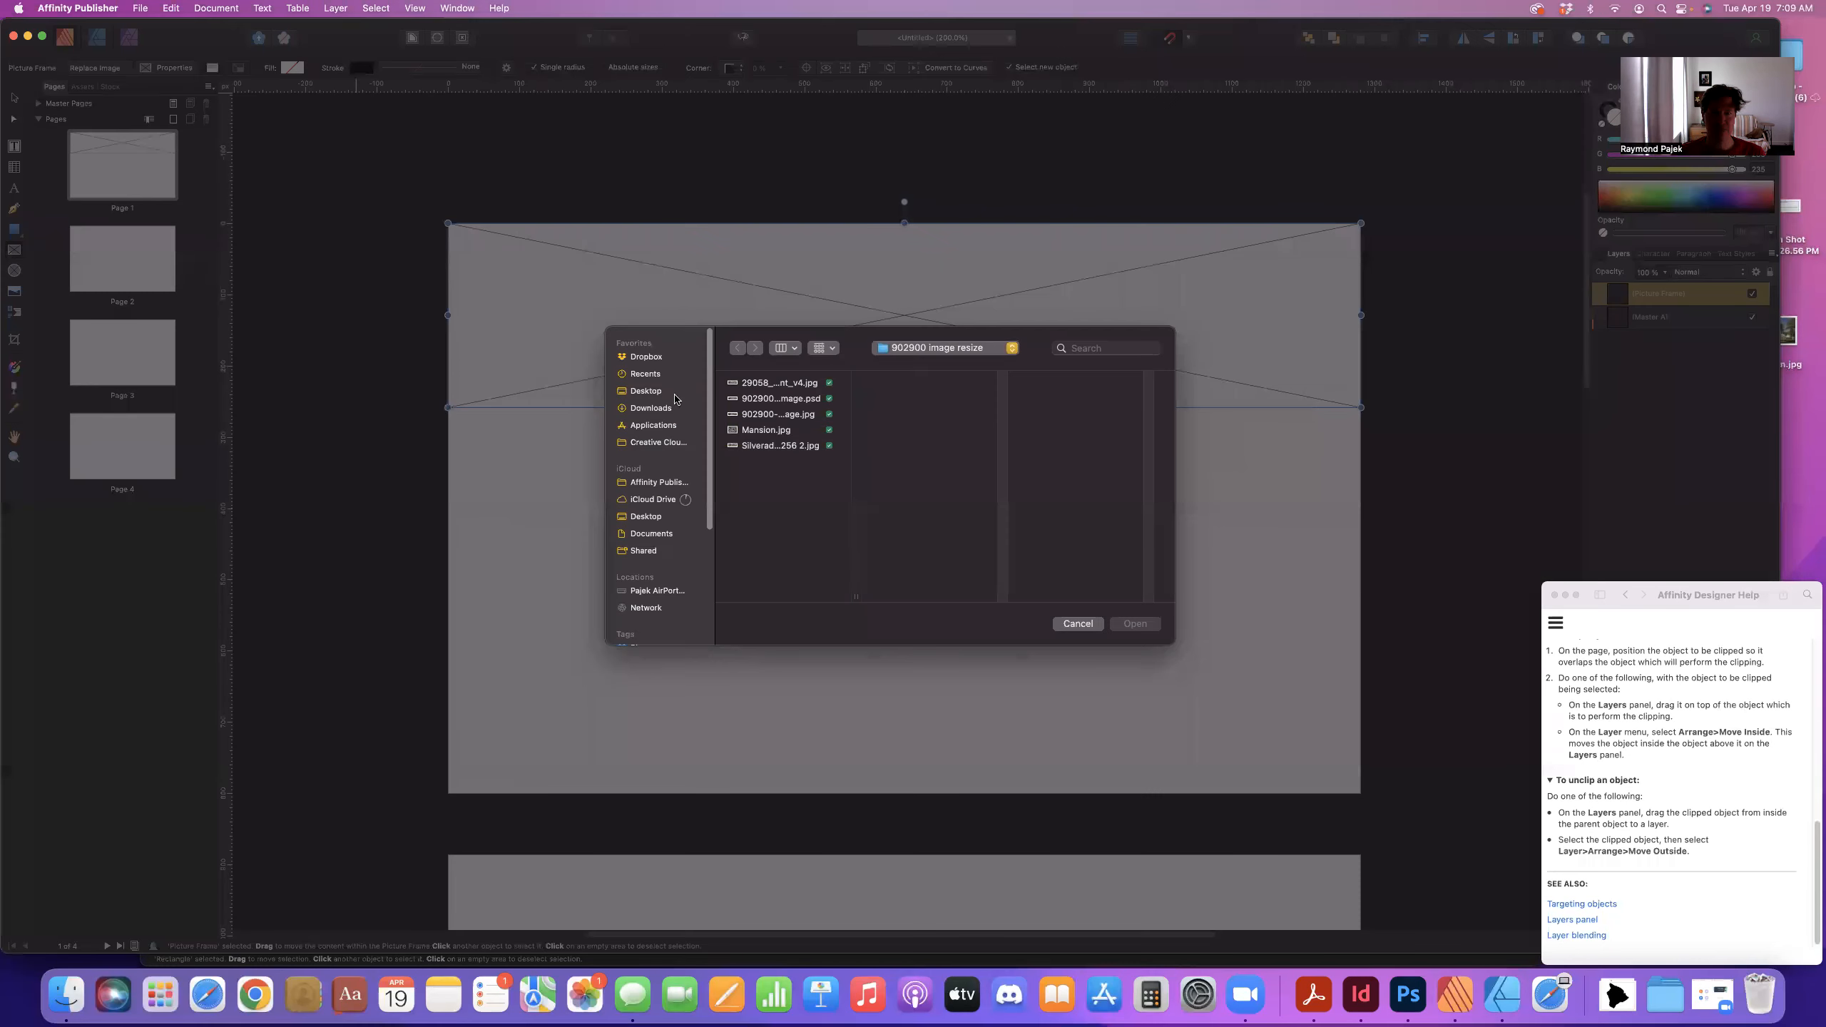
left_click(761, 401)
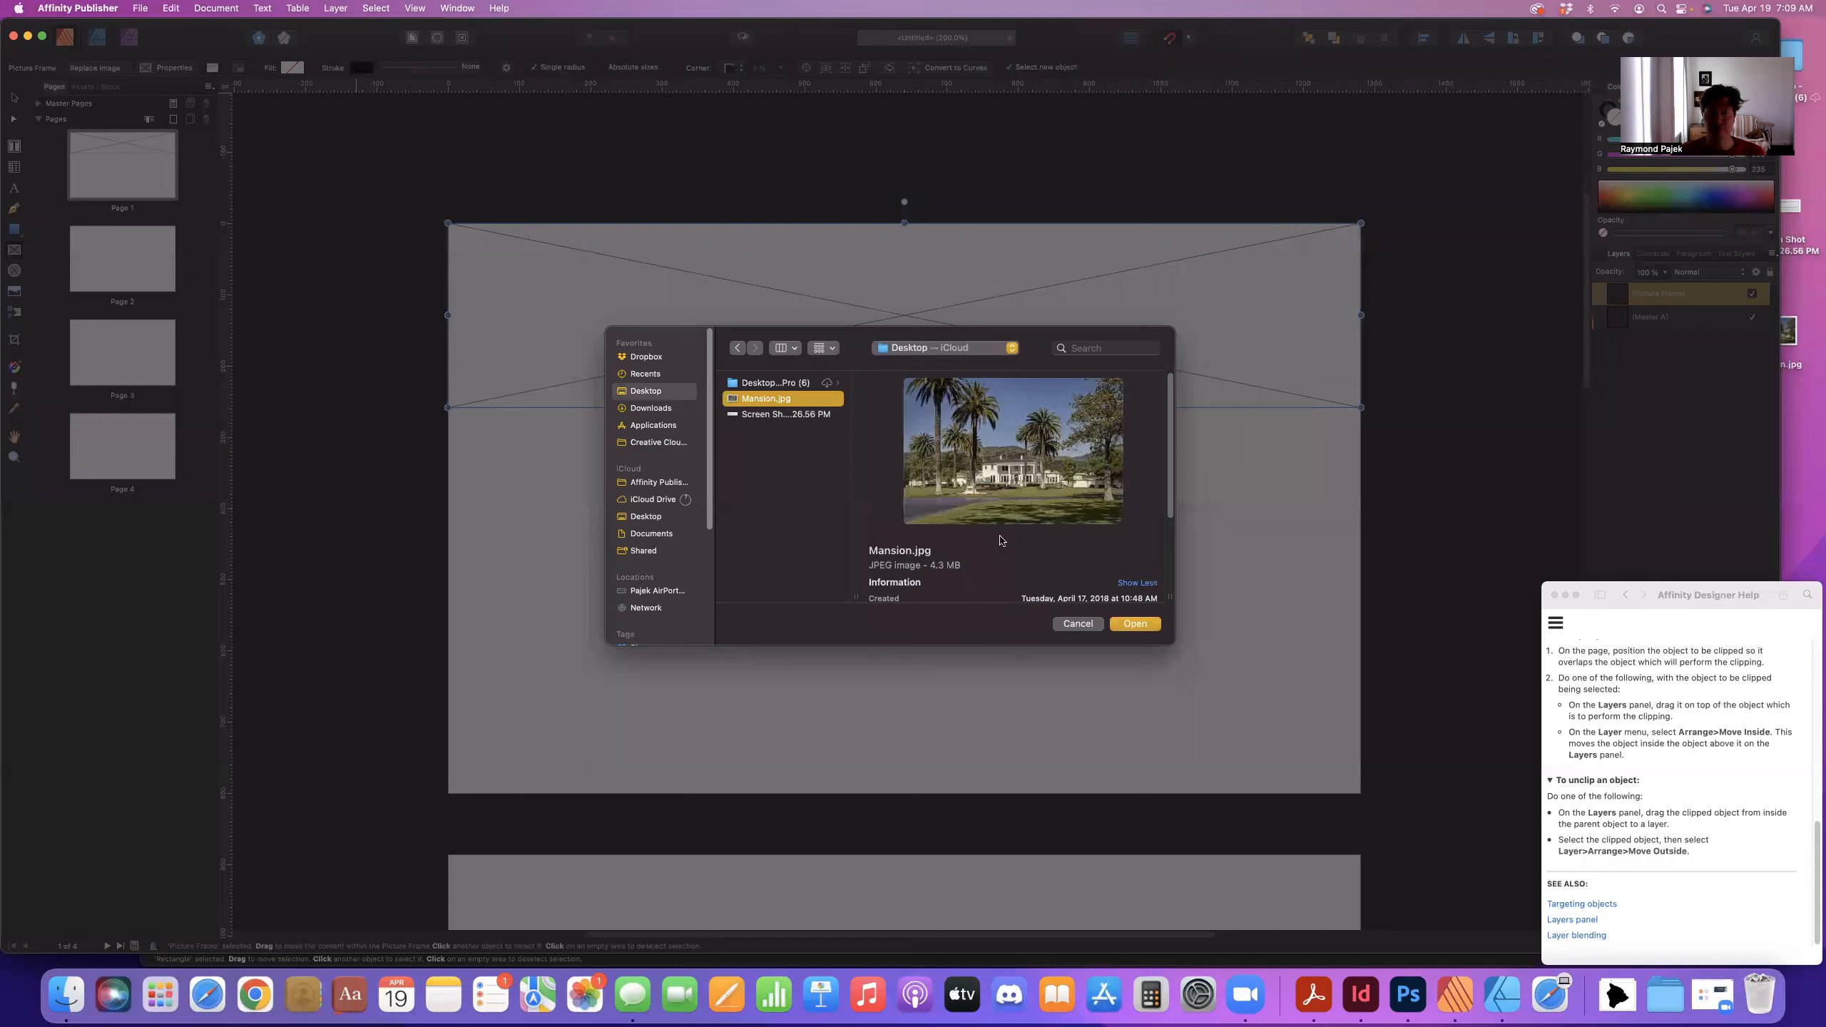
left_click(1132, 623)
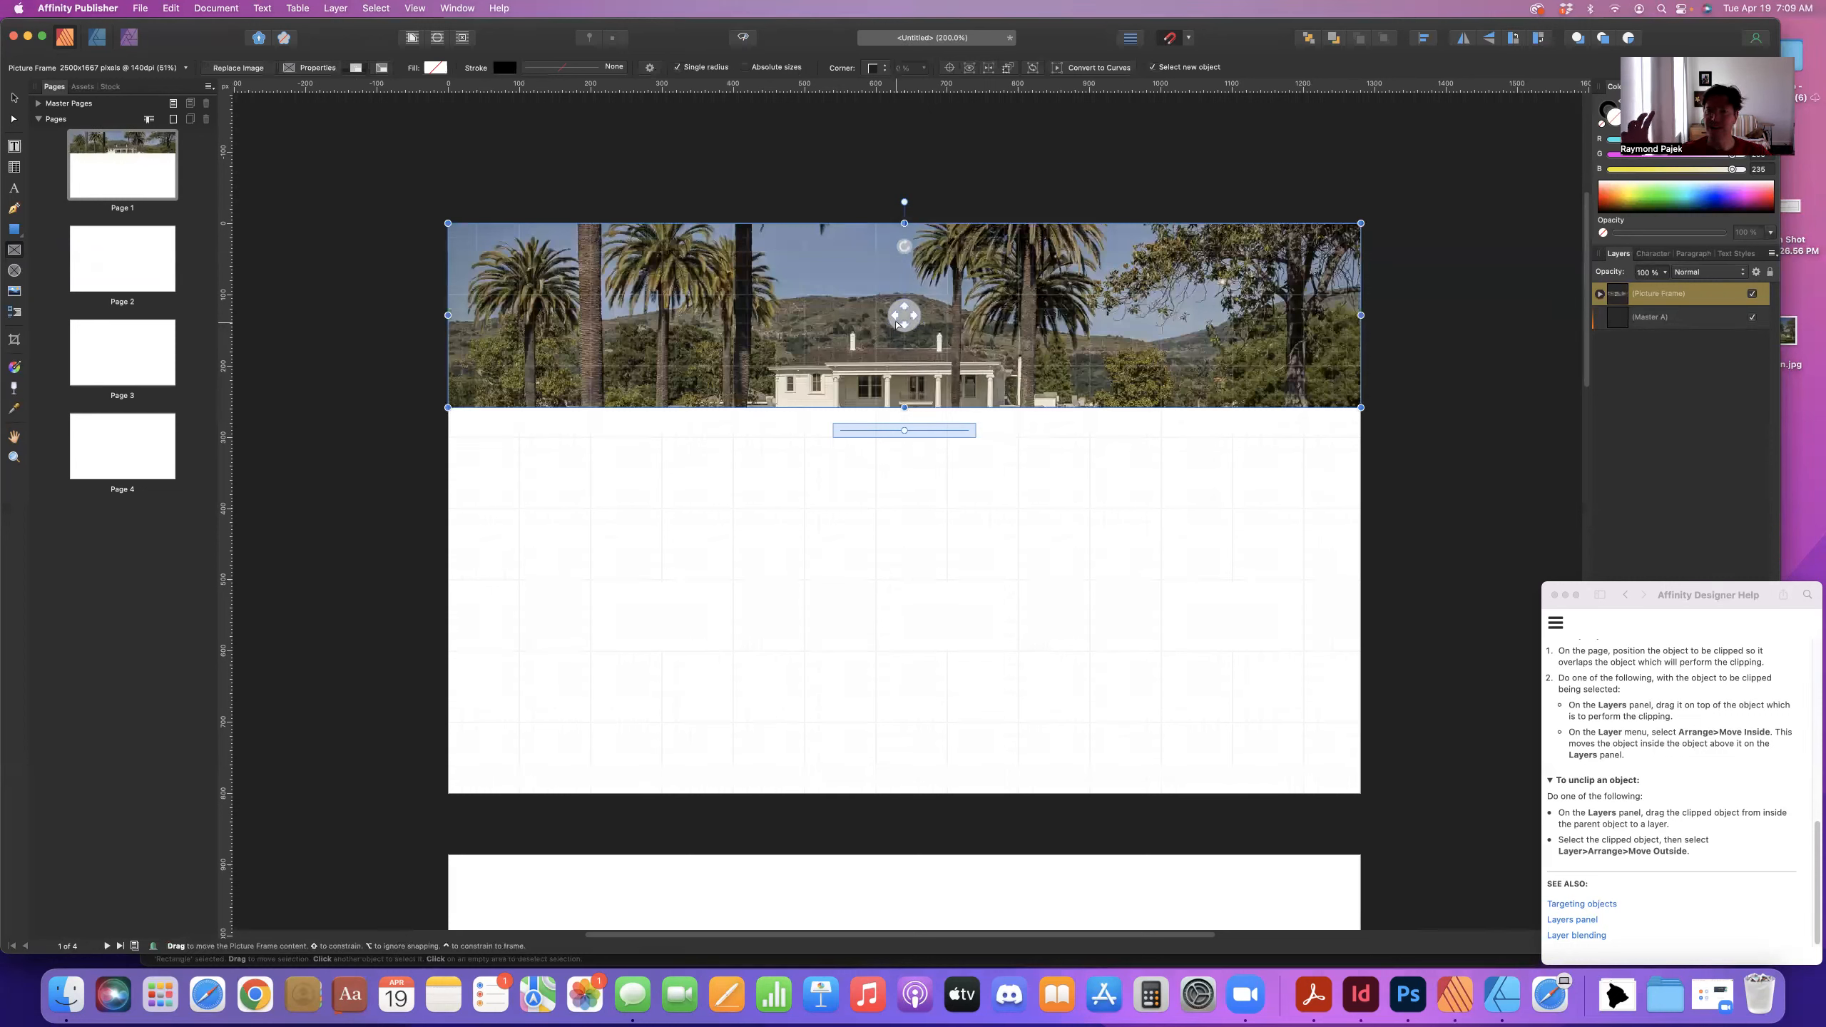
- Shift the photo up inside the frame to show the mansion and lawn, then nudge the frame down
left_click_drag(897, 324, 897, 236)
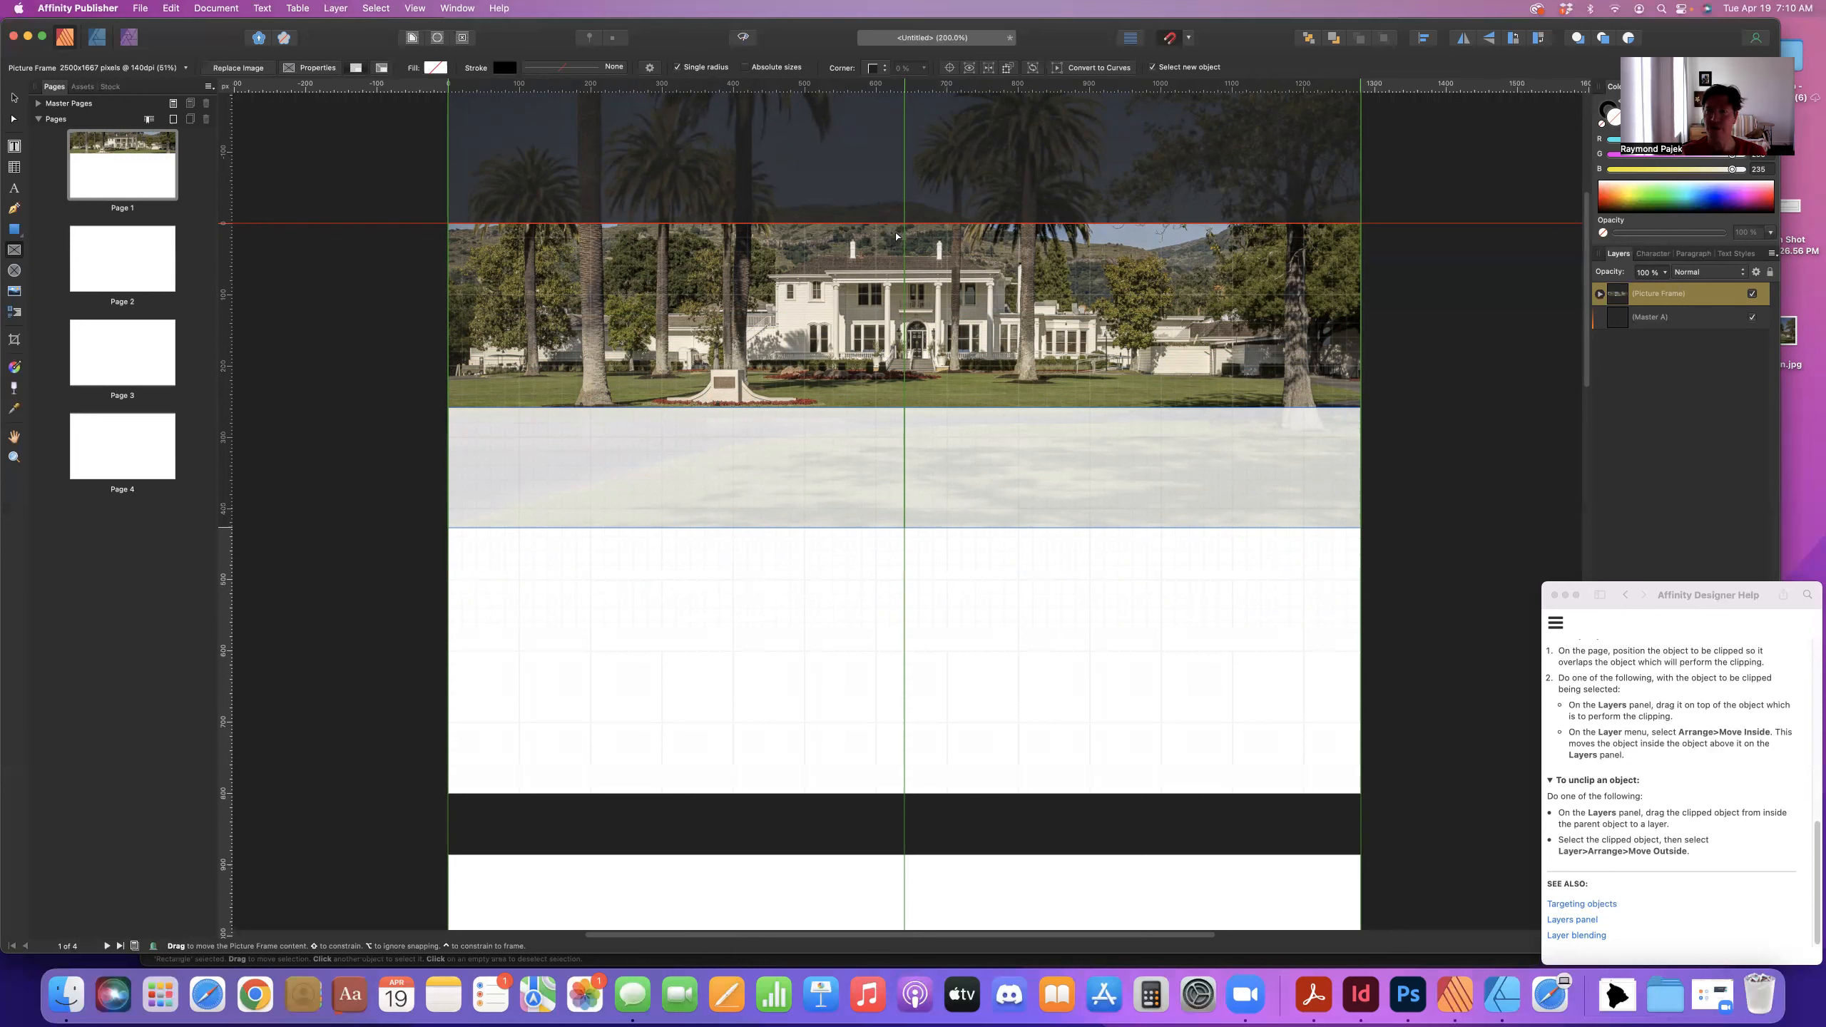
mouse_move(898, 237)
left_mouse_down()
mouse_move(916, 200)
mouse_move(942, 242)
mouse_move(877, 204)
mouse_move(893, 219)
left_mouse_up()
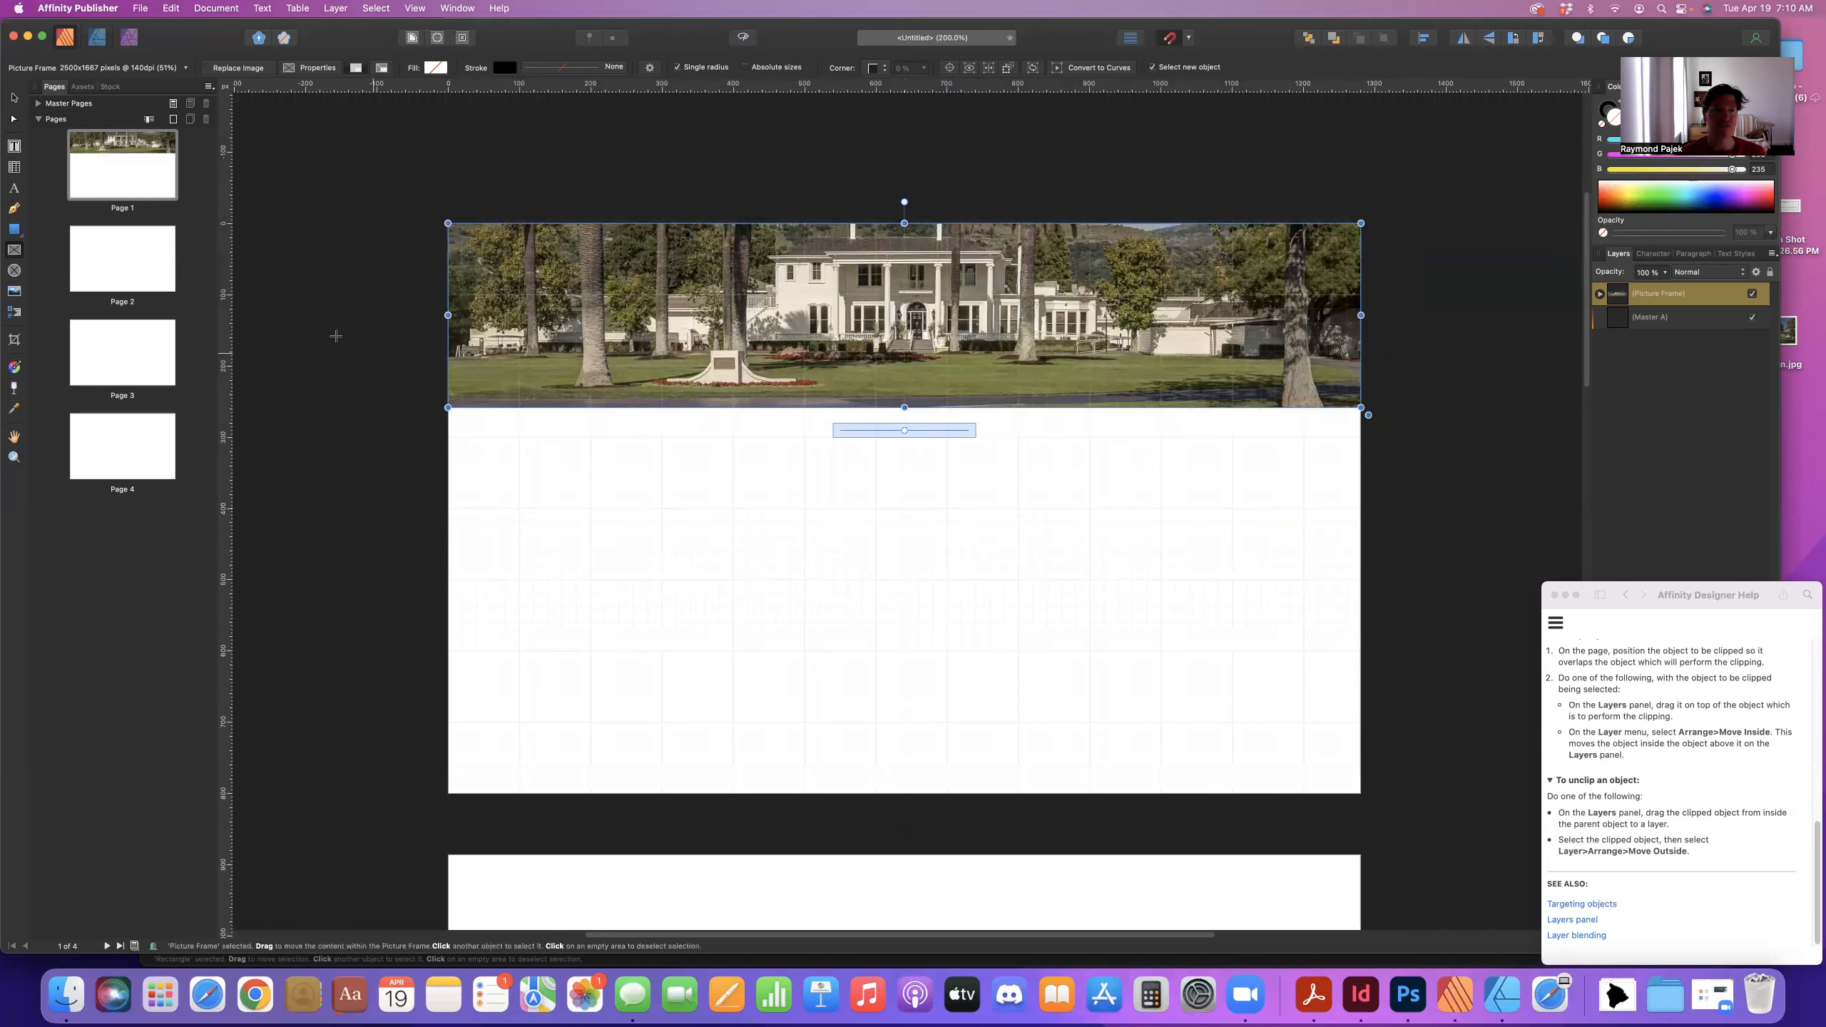
left_click(13, 97)
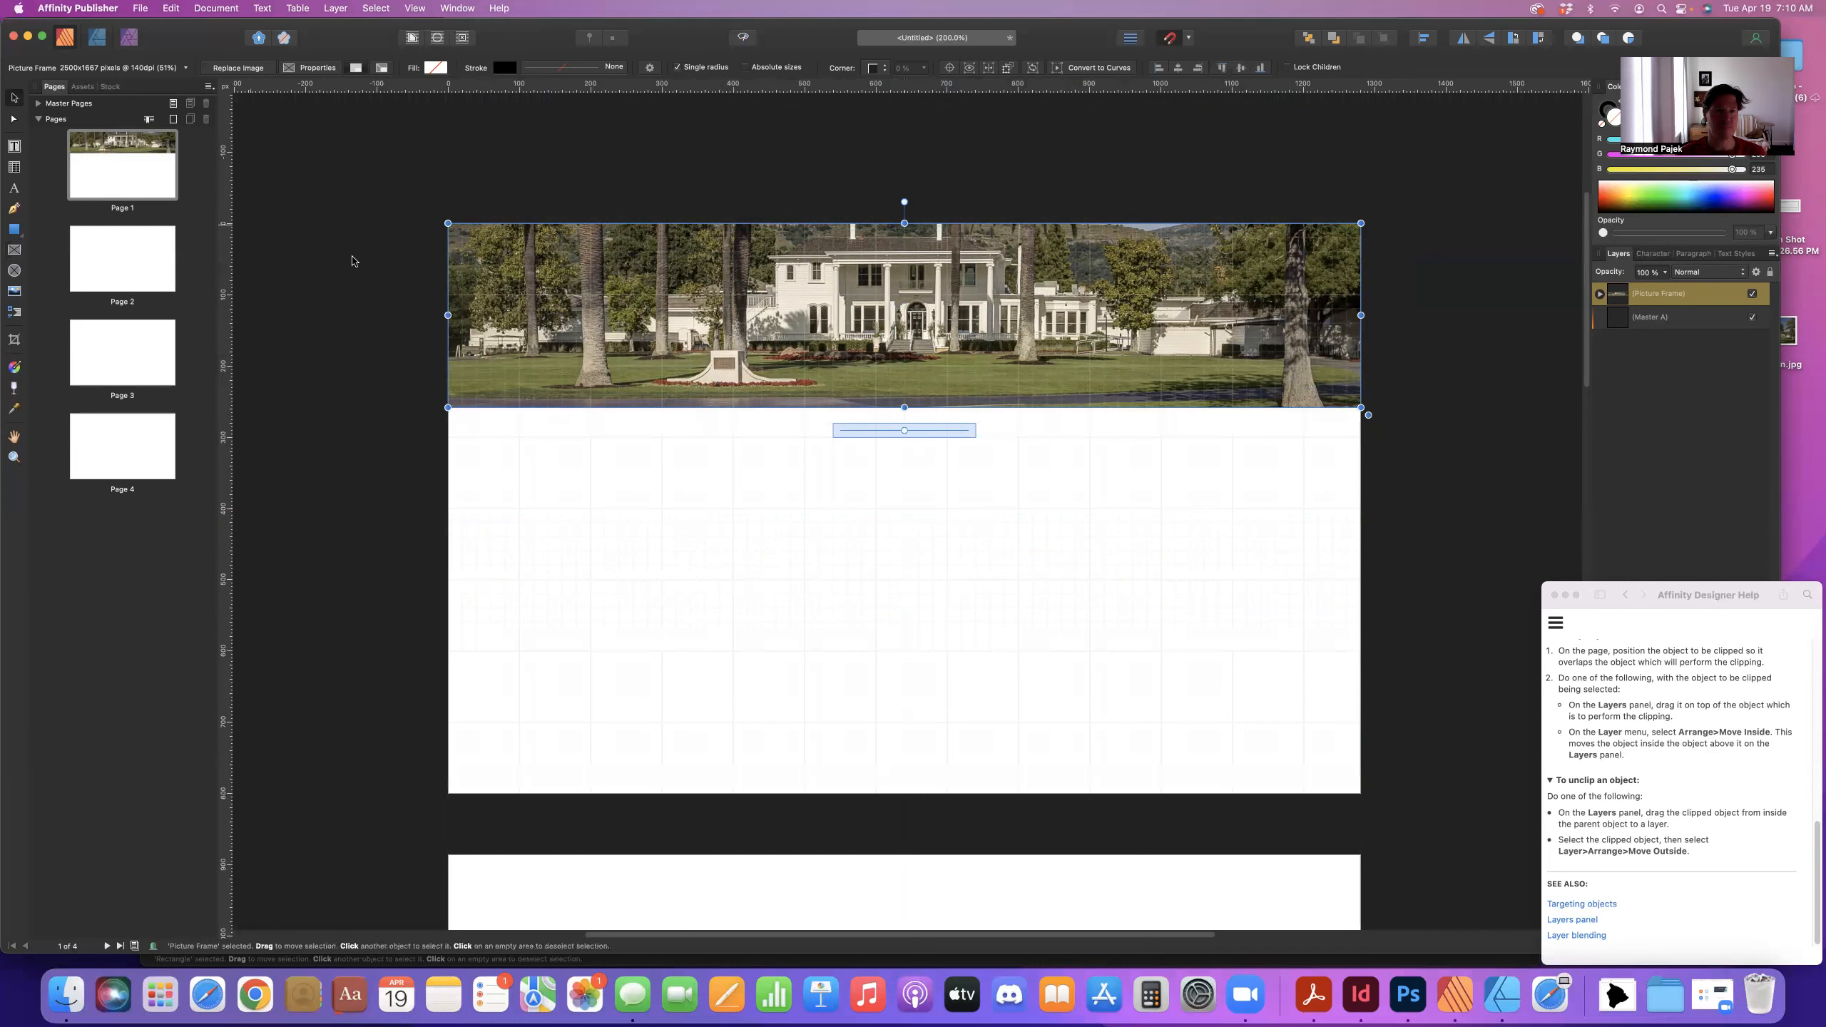
left_click(352, 261)
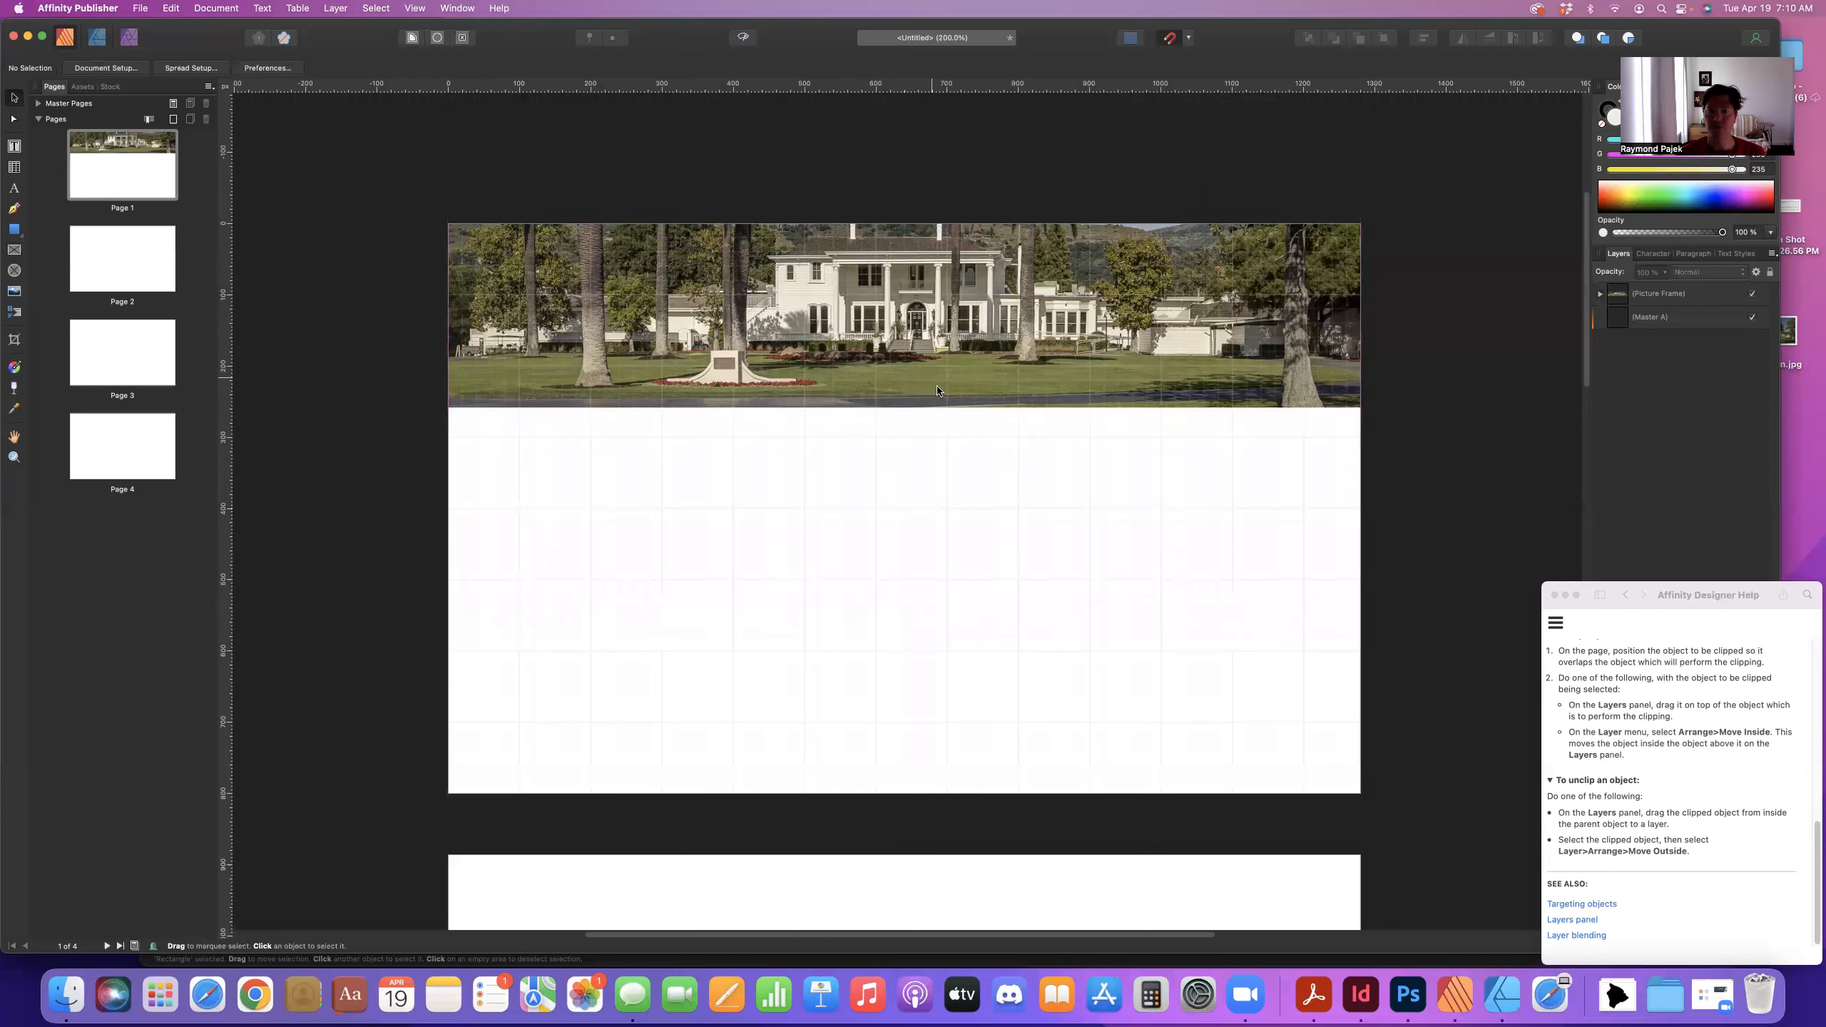
left_click_drag(910, 337, 945, 380)
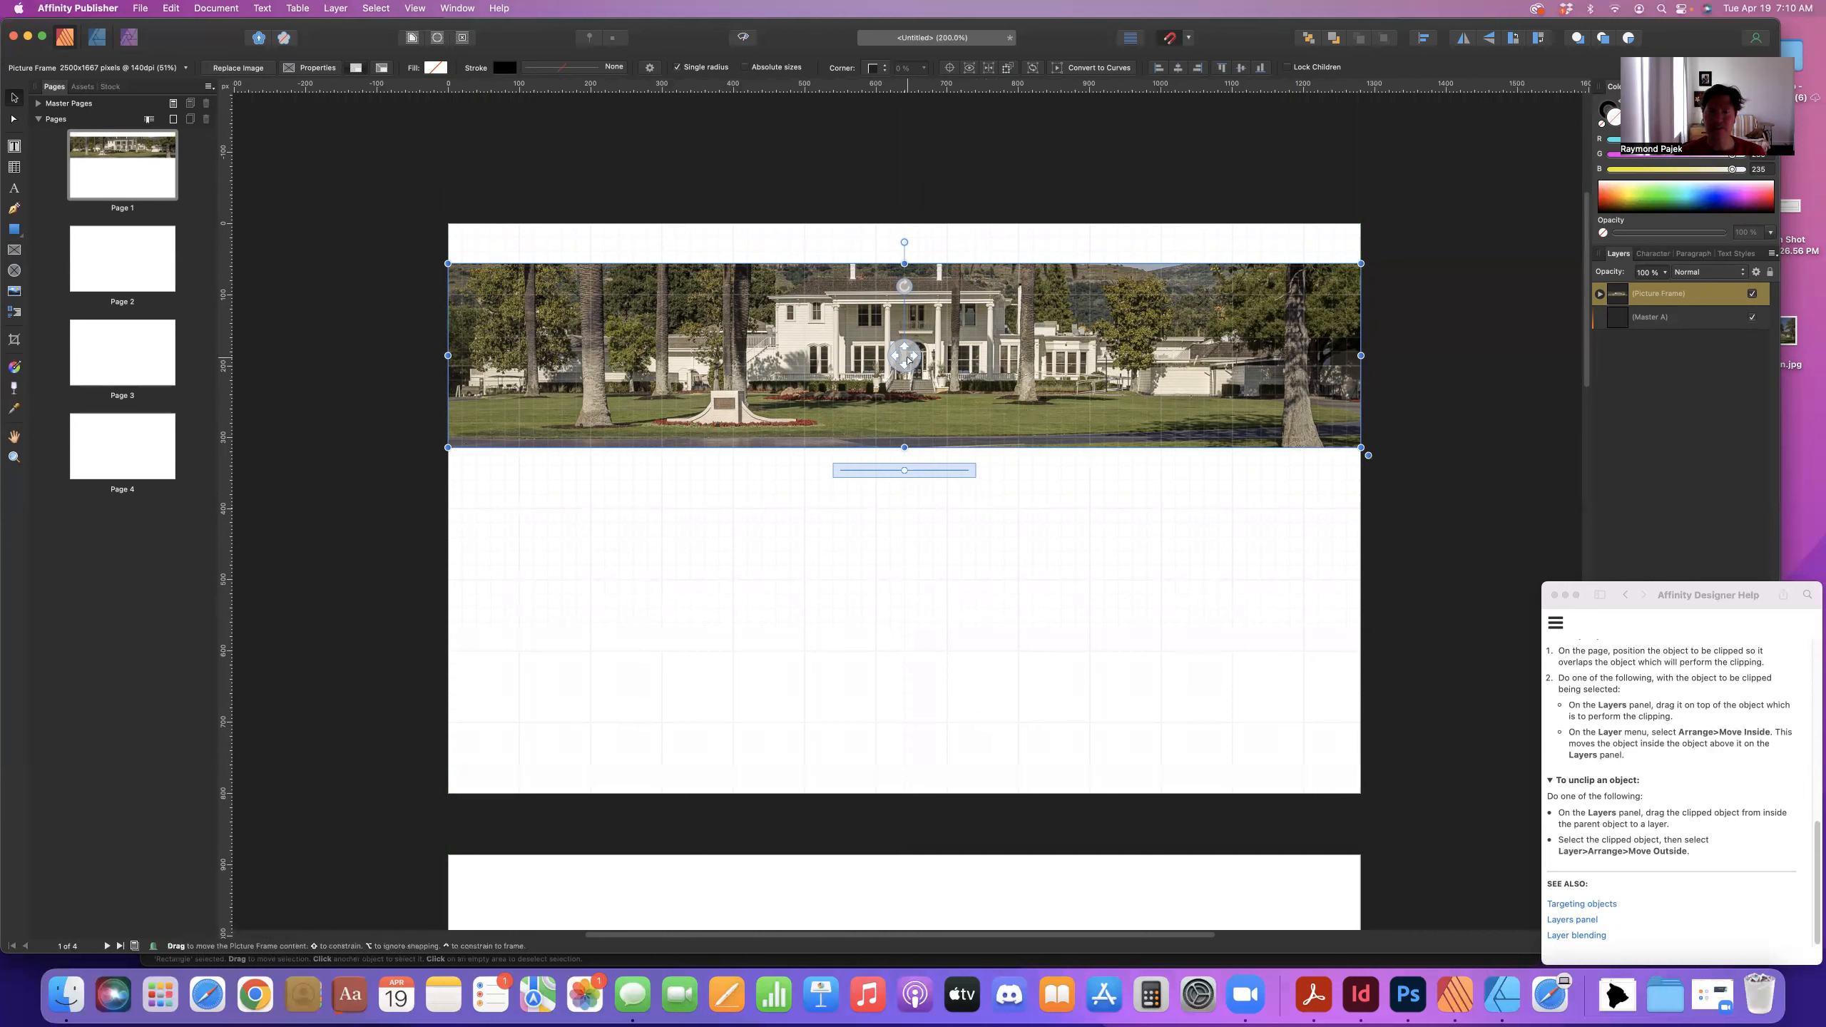
- Adjust the photo in the frame, move the banner flush with the page top, then switch to Affinity Designer
left_click_drag(906, 360, 899, 368)
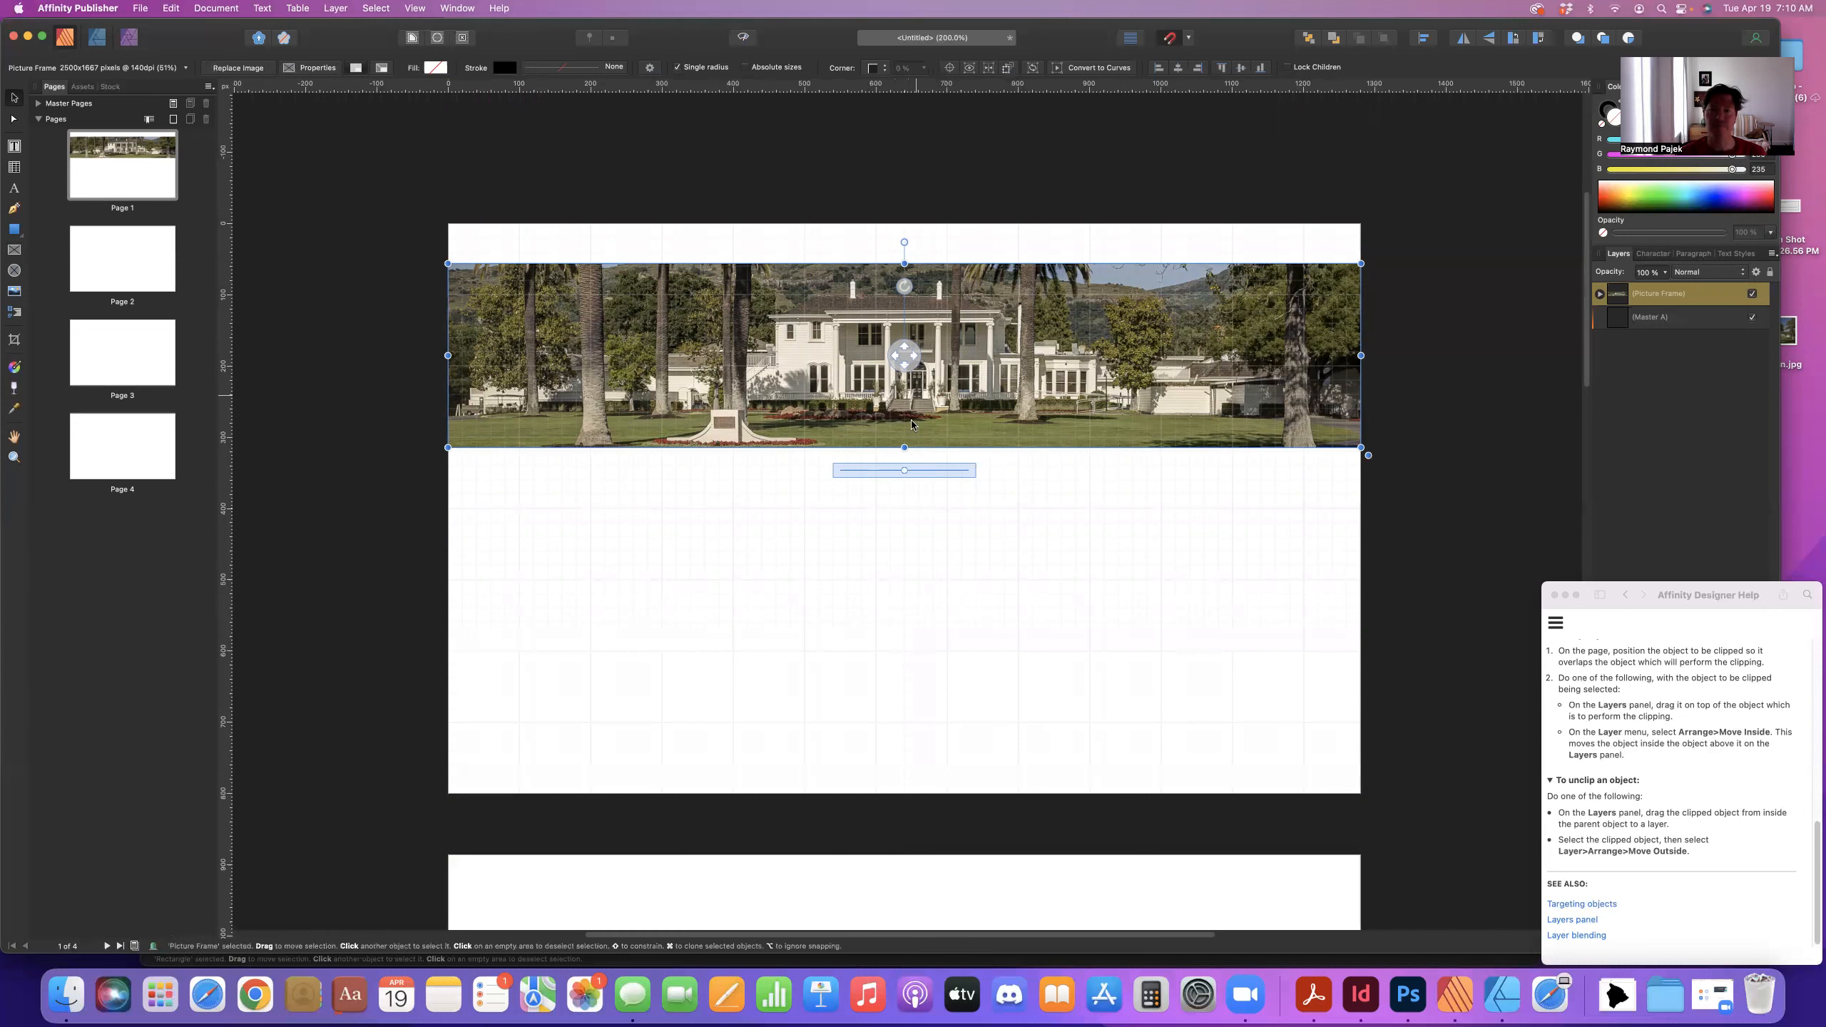
left_click(1041, 473)
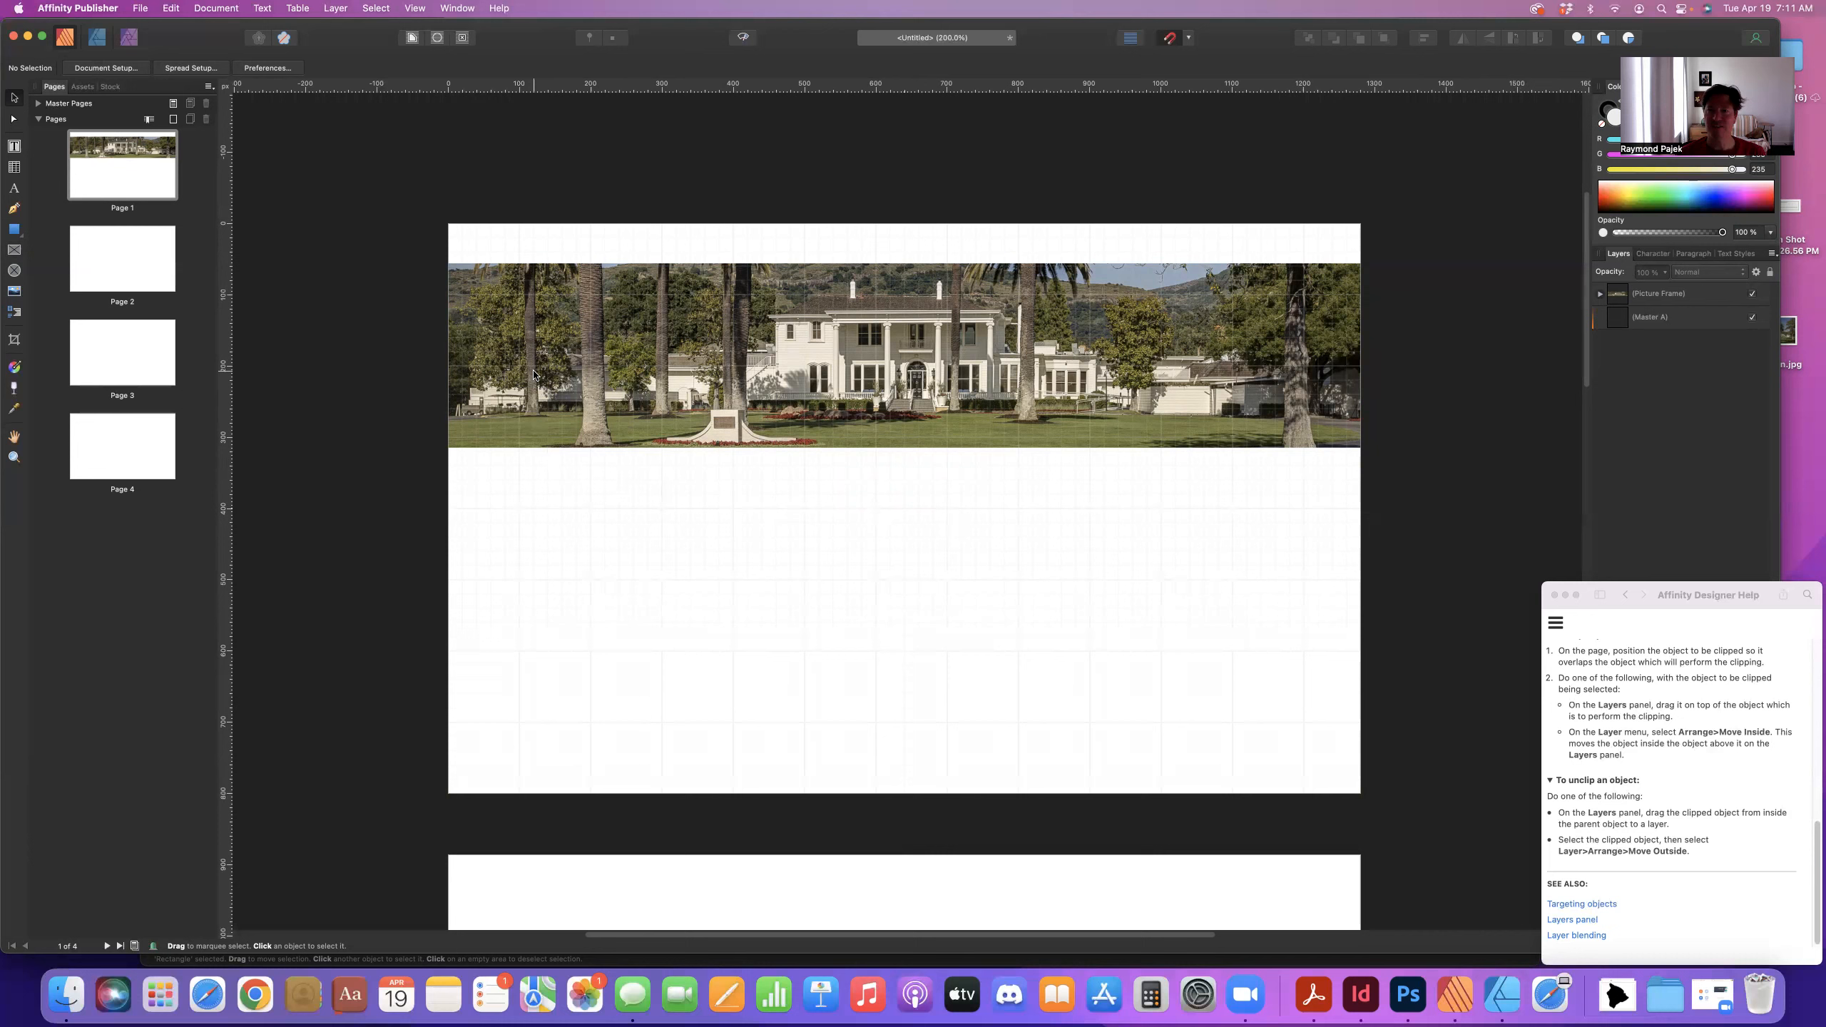
left_click_drag(533, 373, 533, 338)
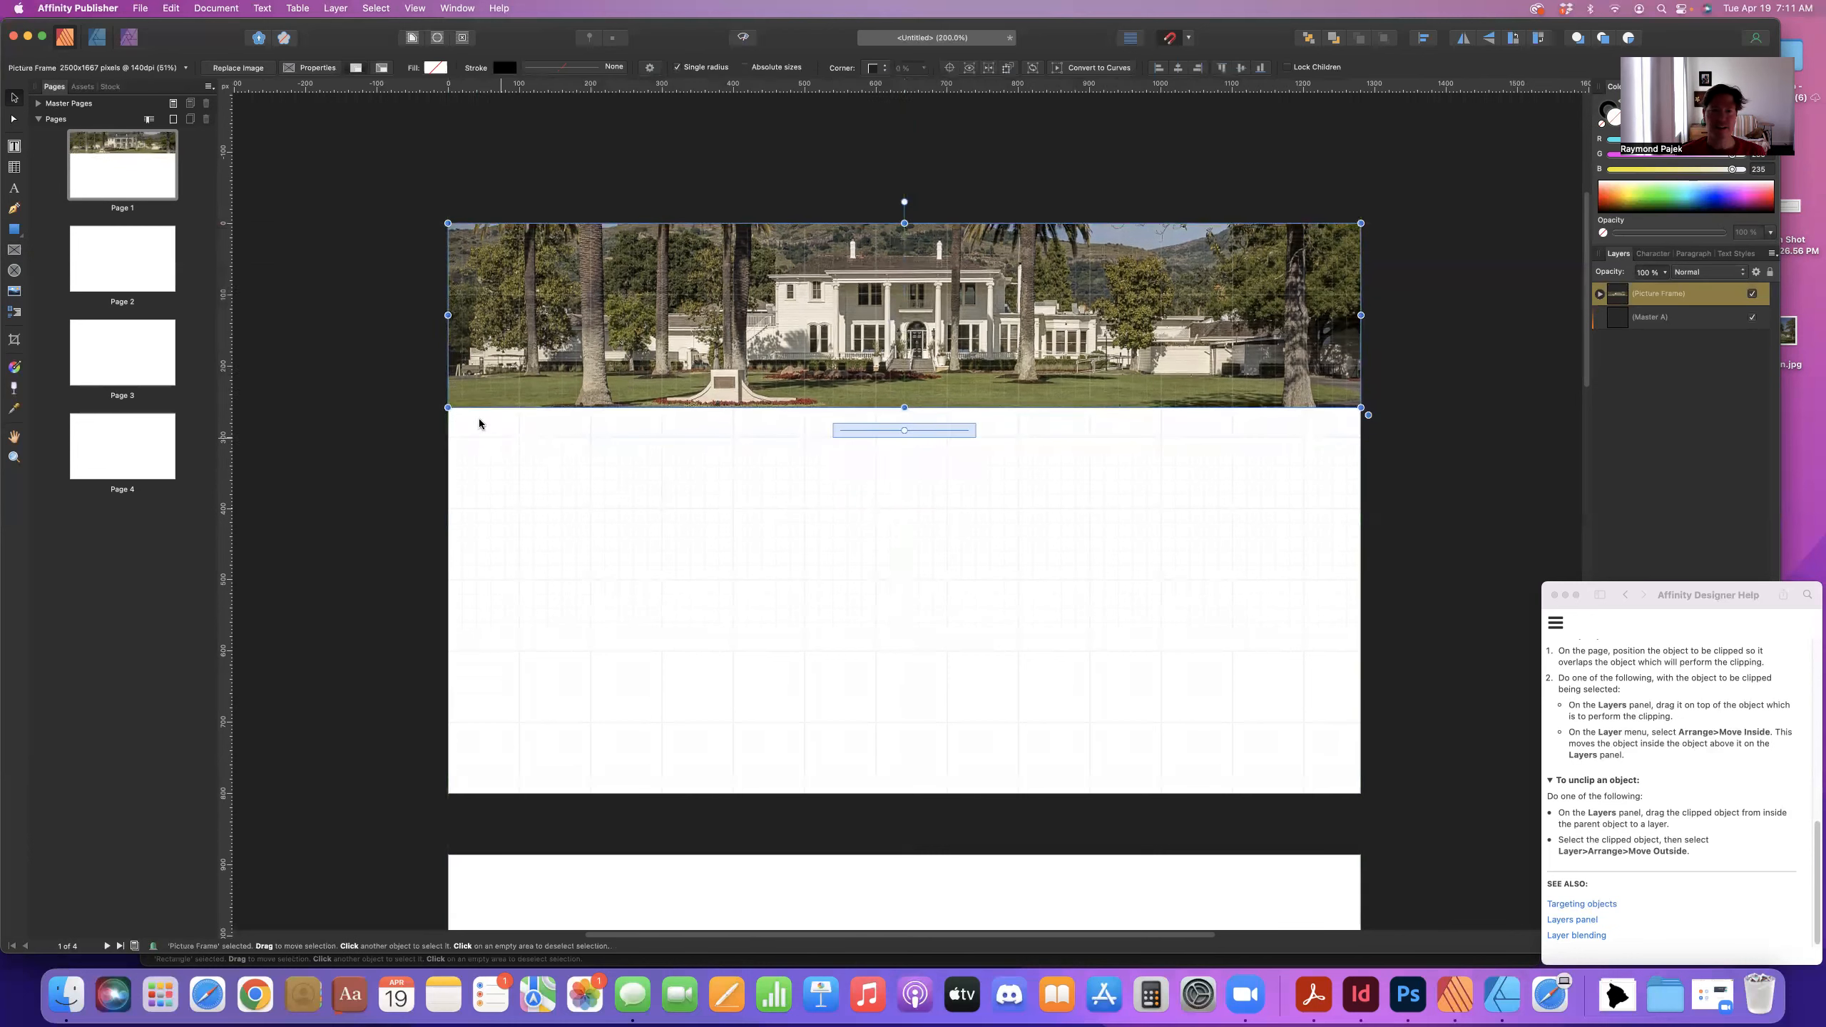
left_click(933, 481)
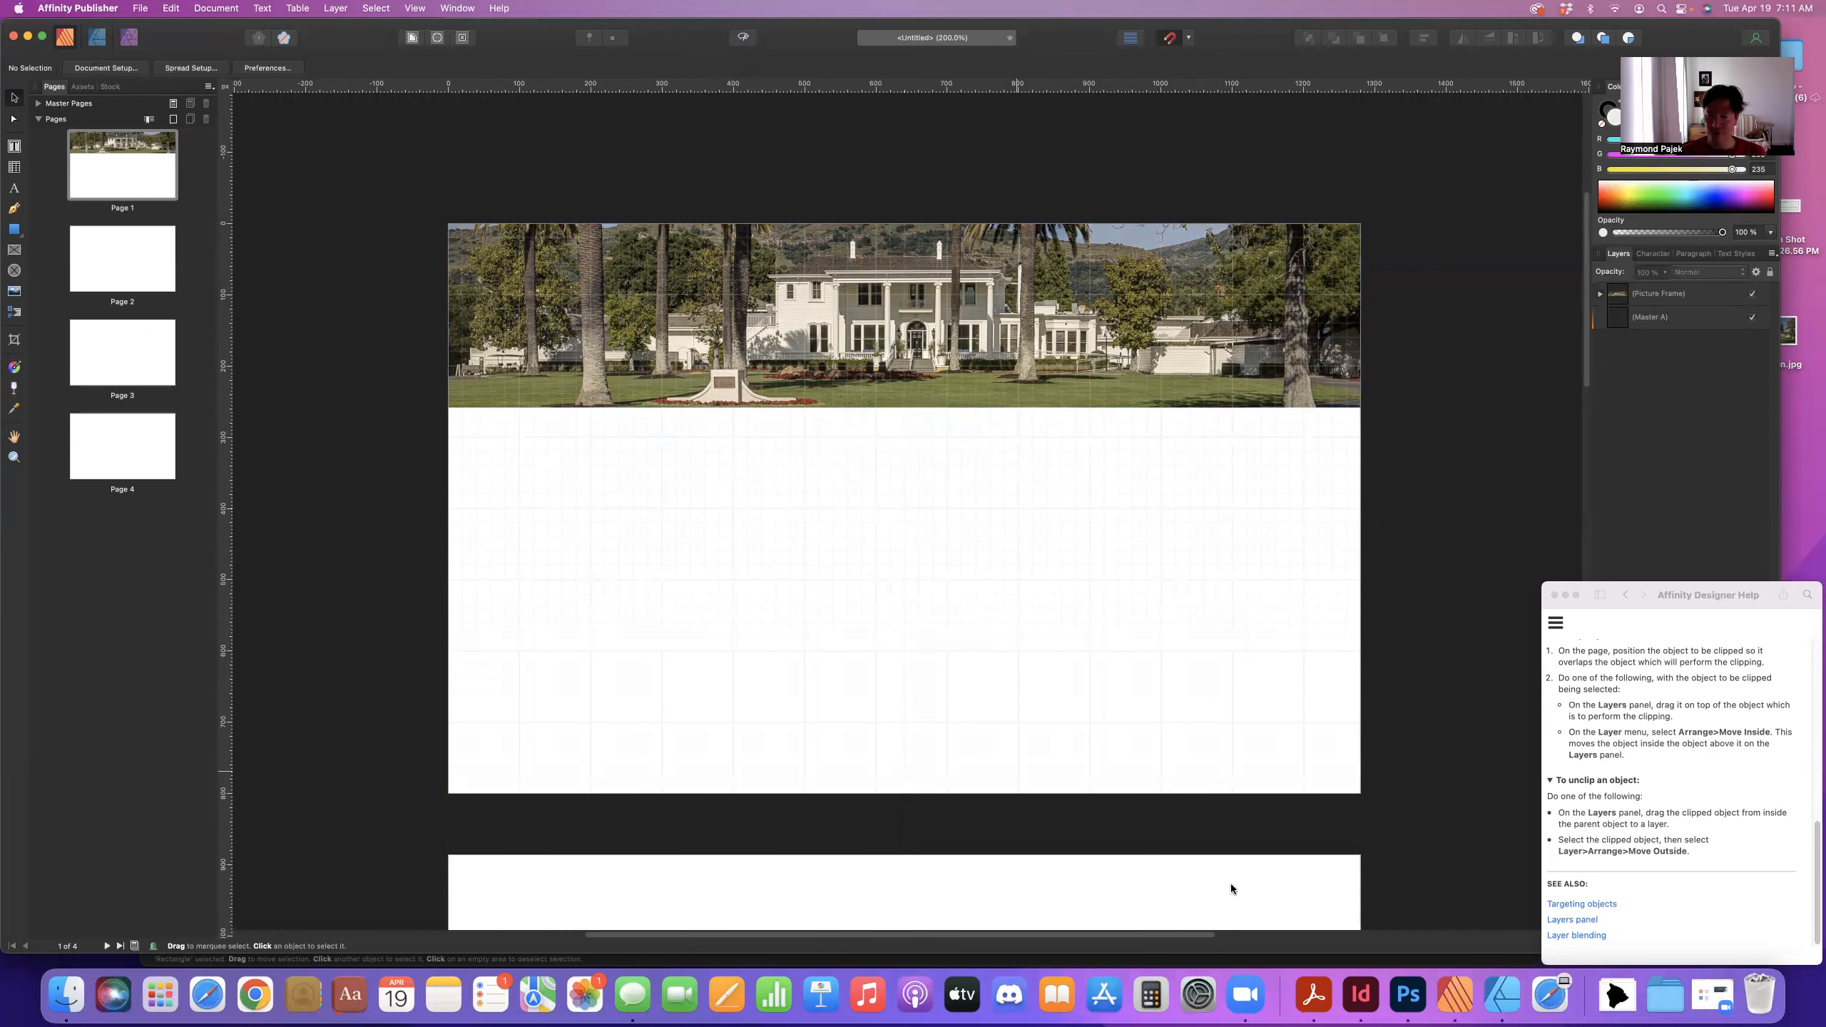
left_click(1501, 994)
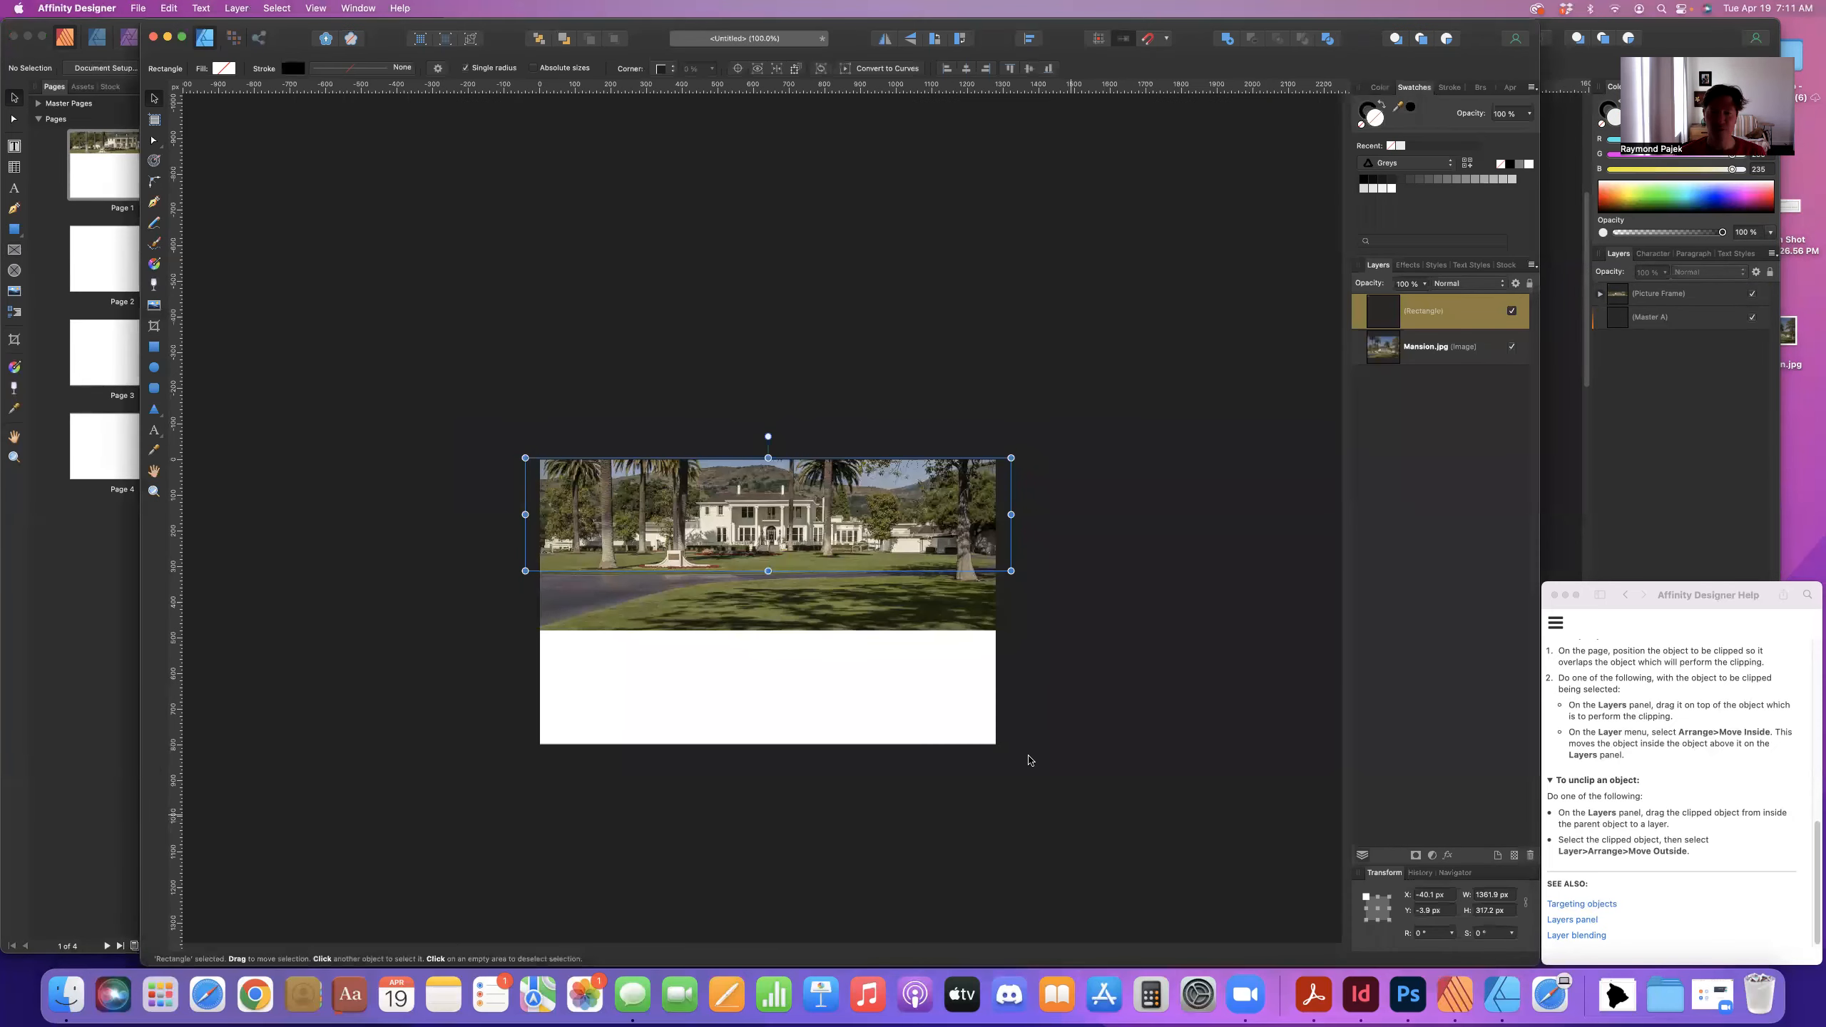
- Clear the Designer canvas by deleting the rectangle and the Mansion.jpg image
left_click_drag(956, 702, 724, 422)
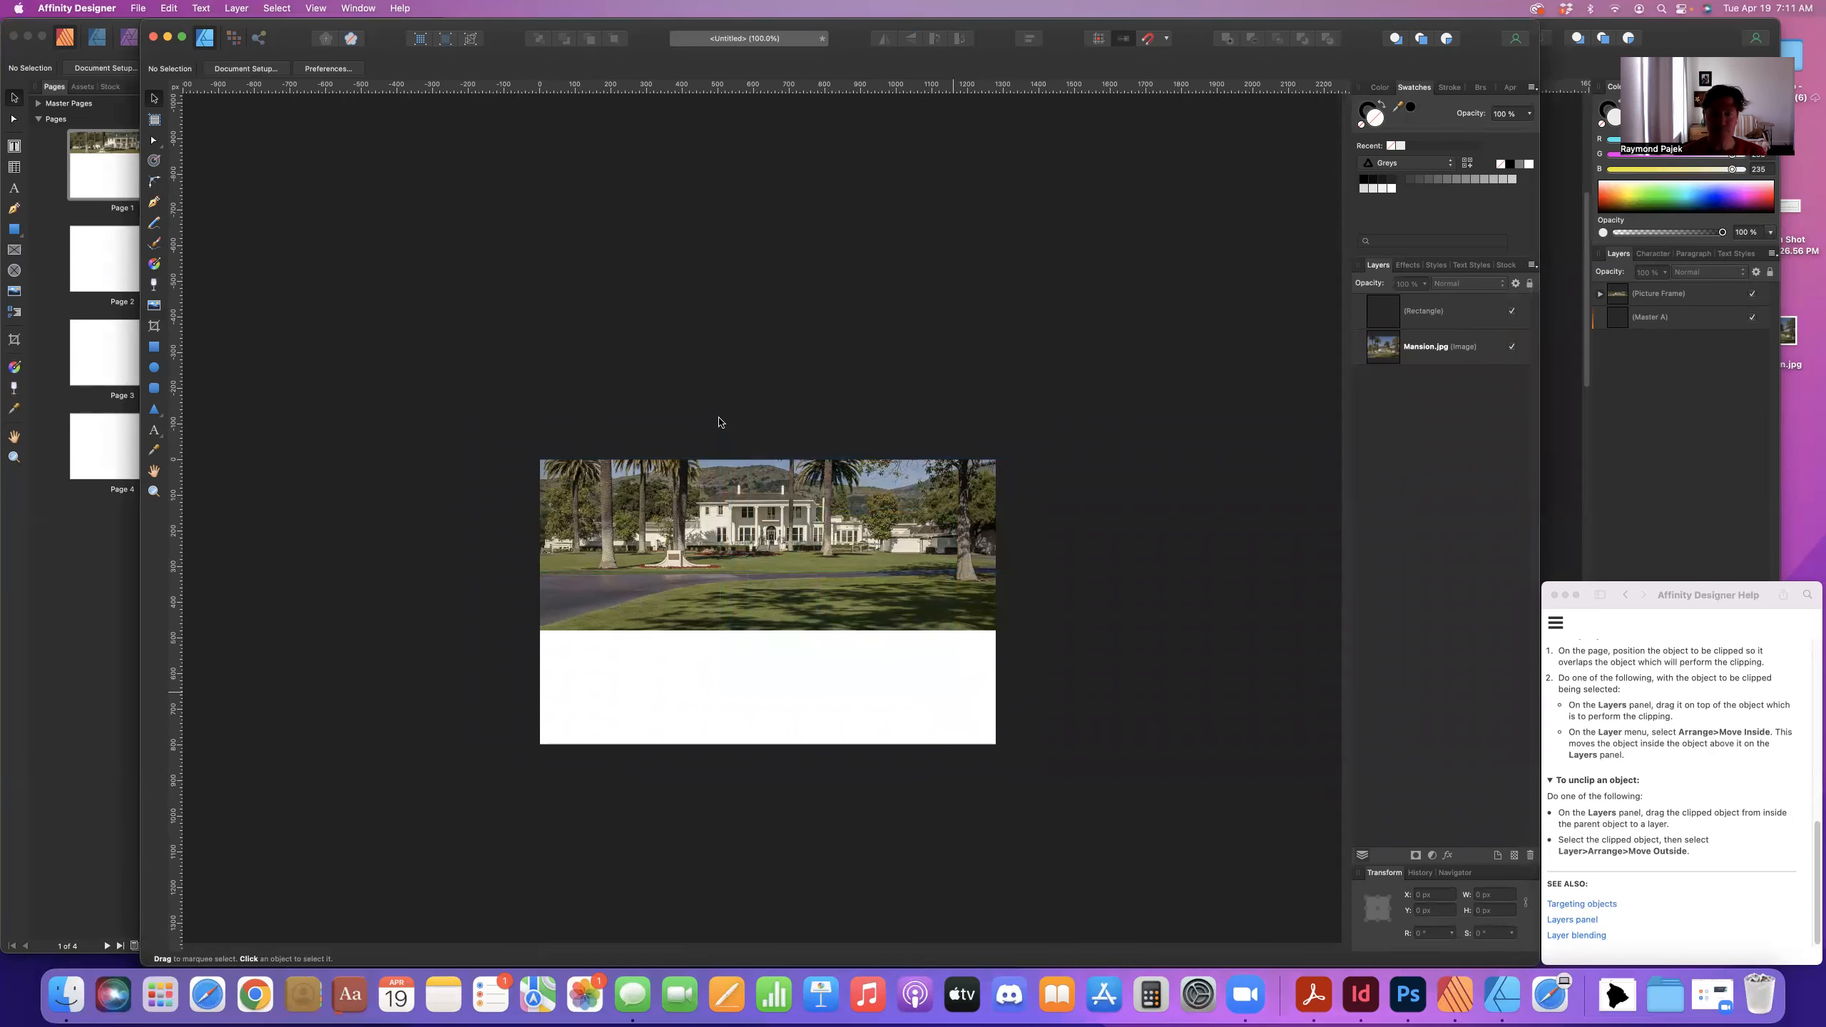
left_click_drag(393, 368, 1163, 715)
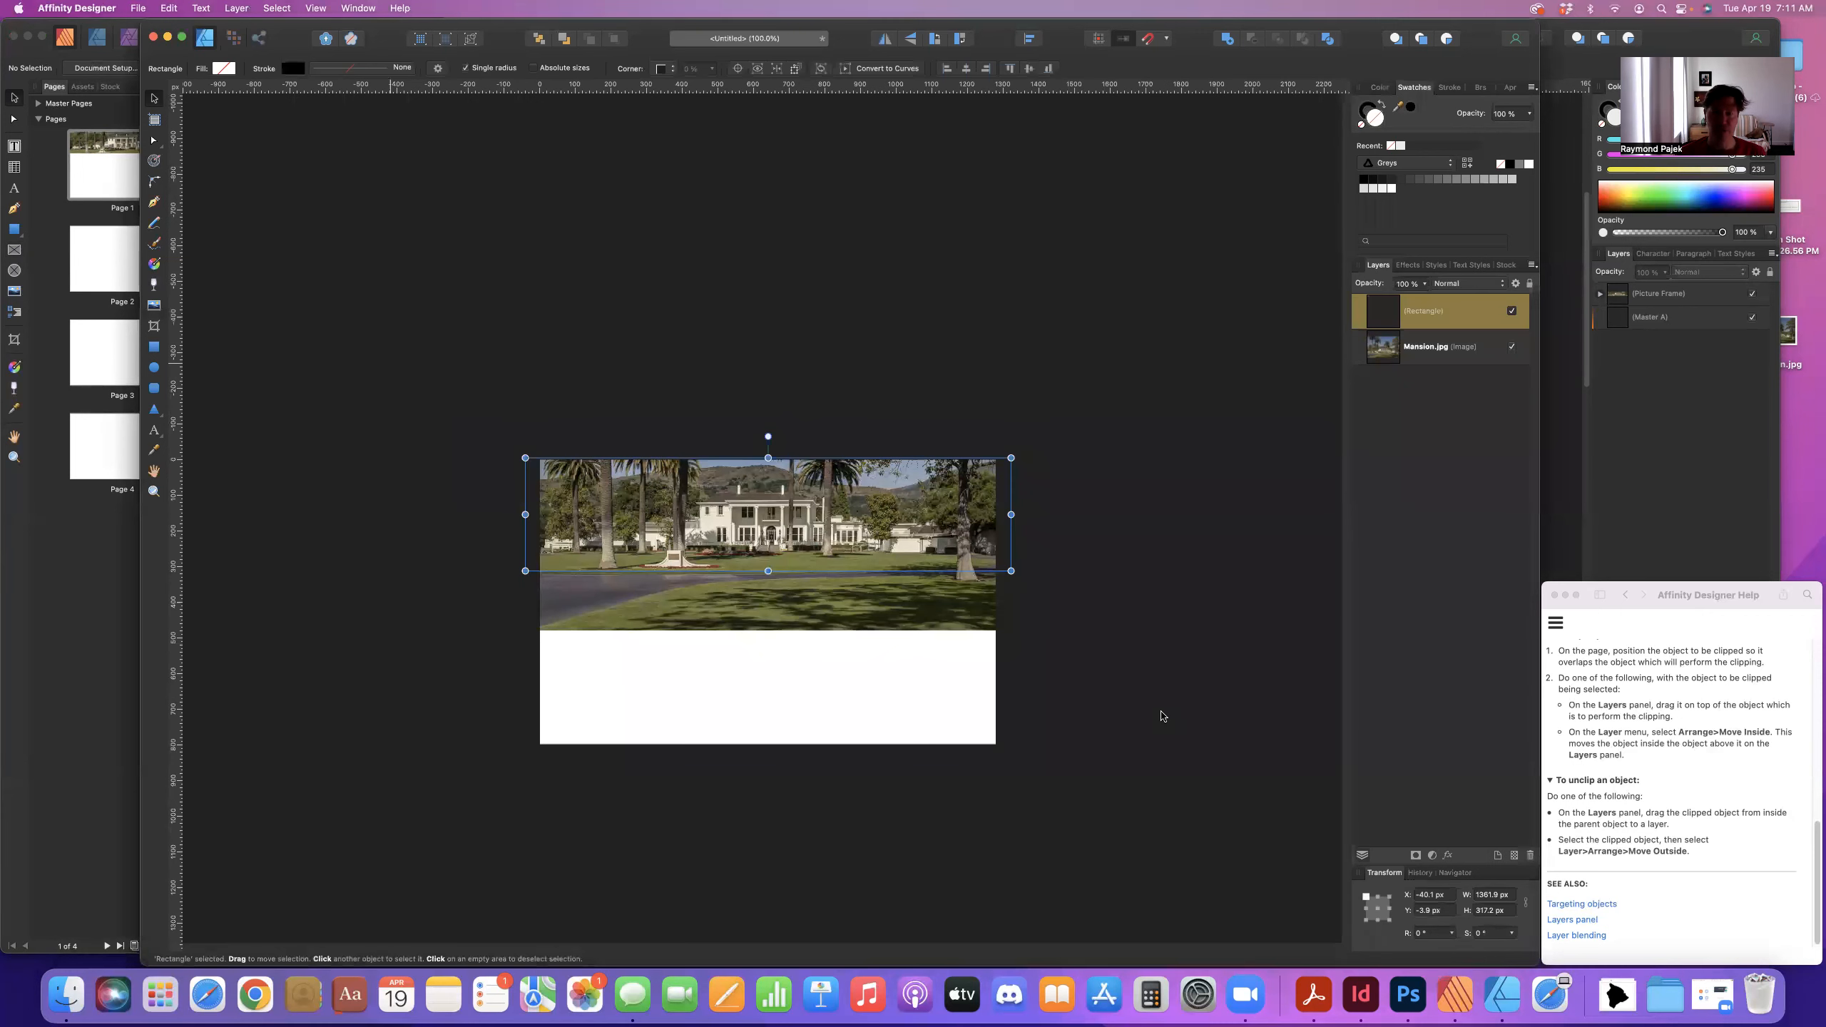
key("Delete")
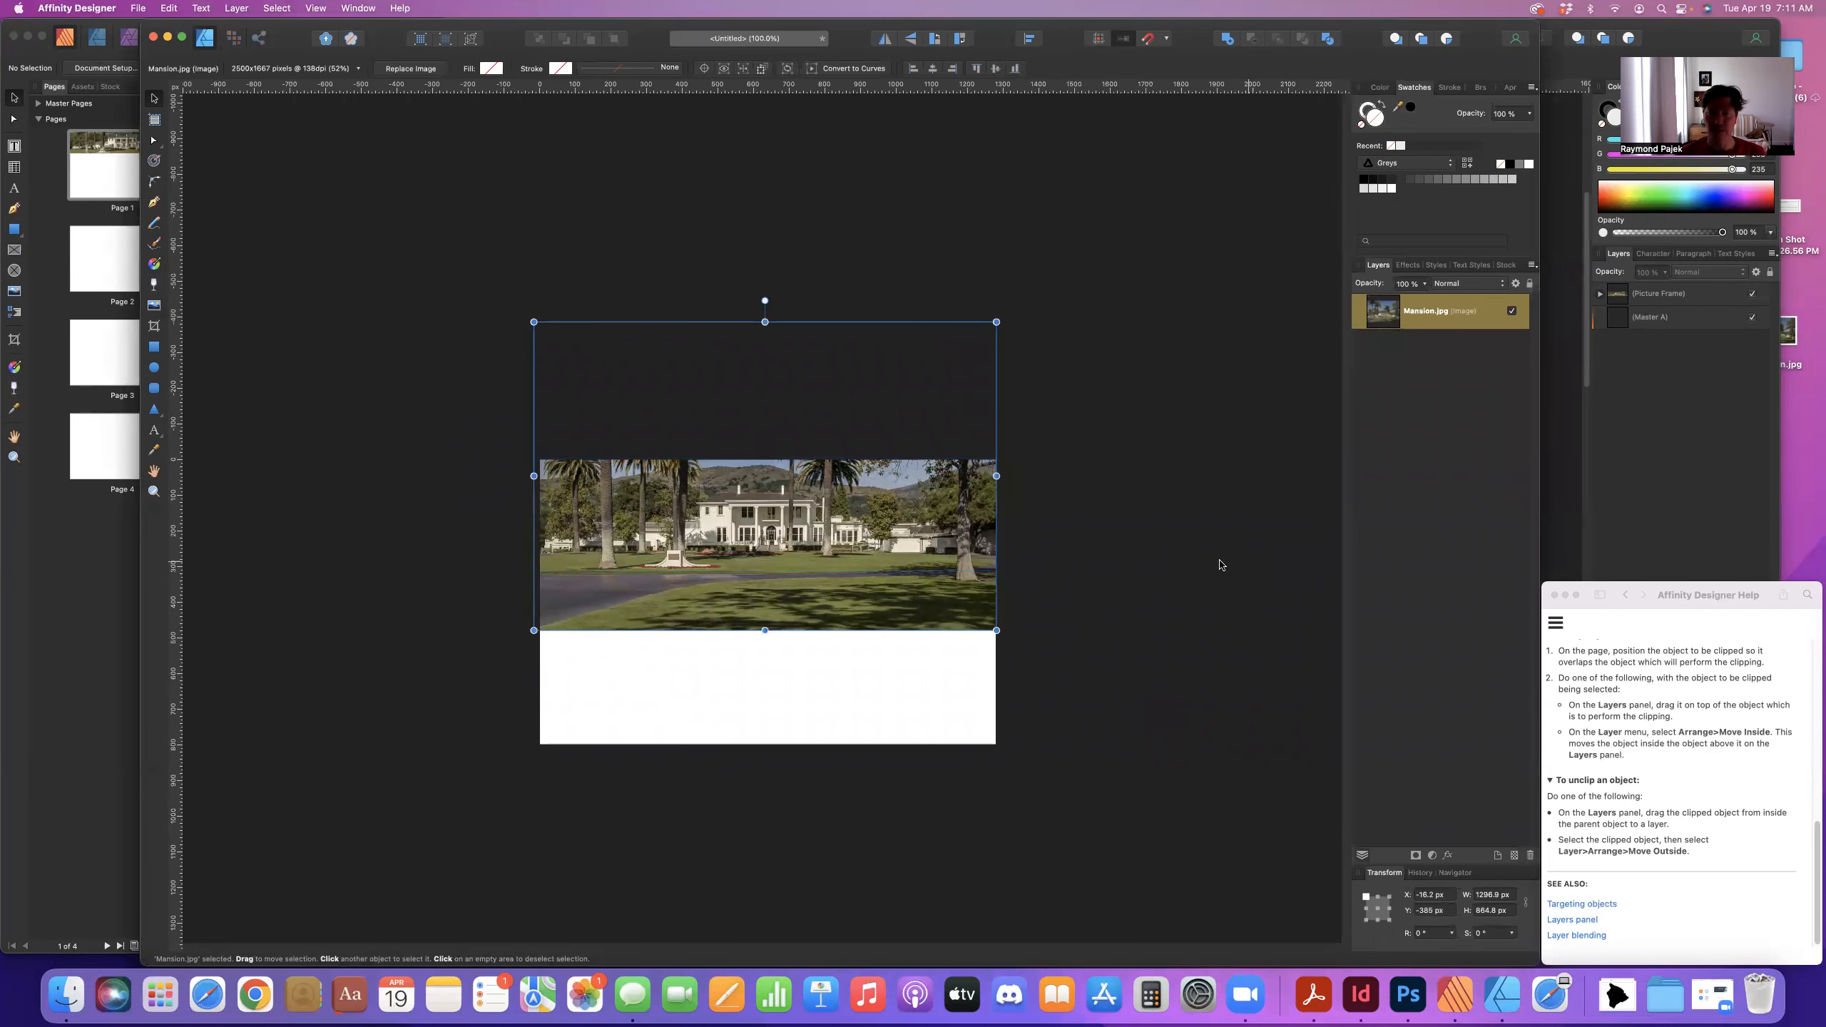
key("Delete")
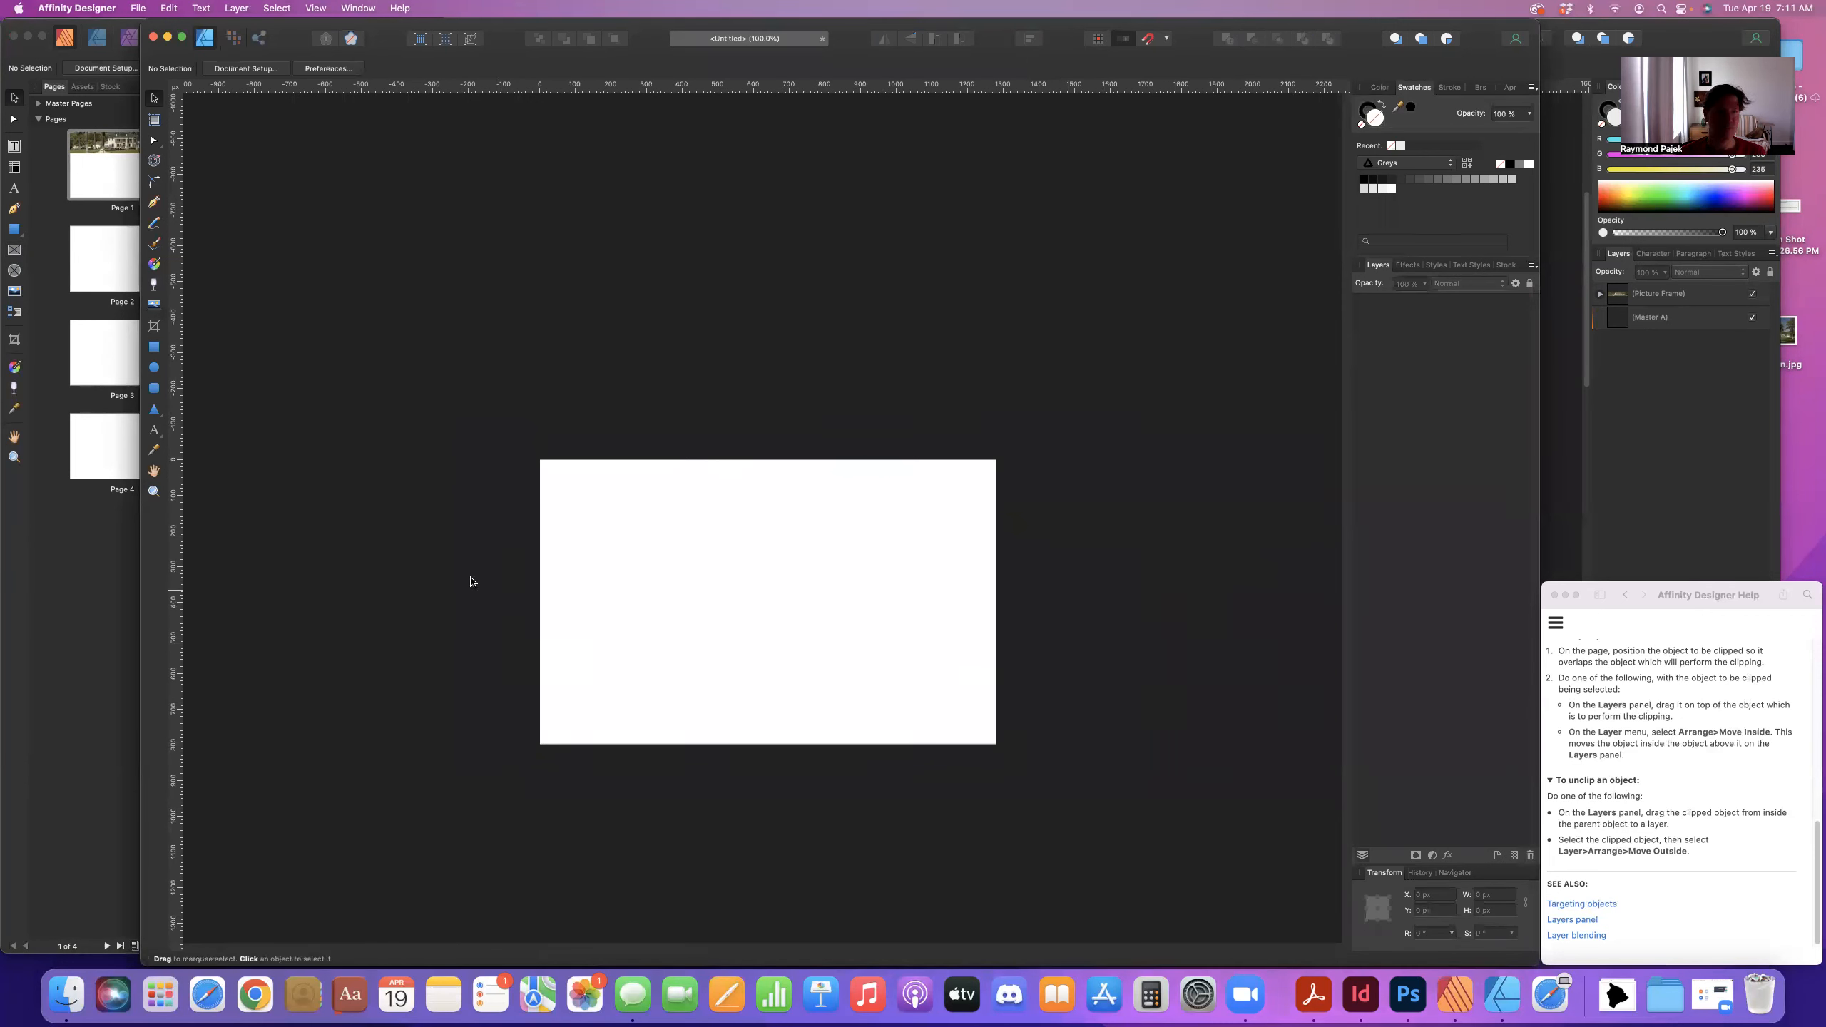
left_click_drag(505, 50, 369, 22)
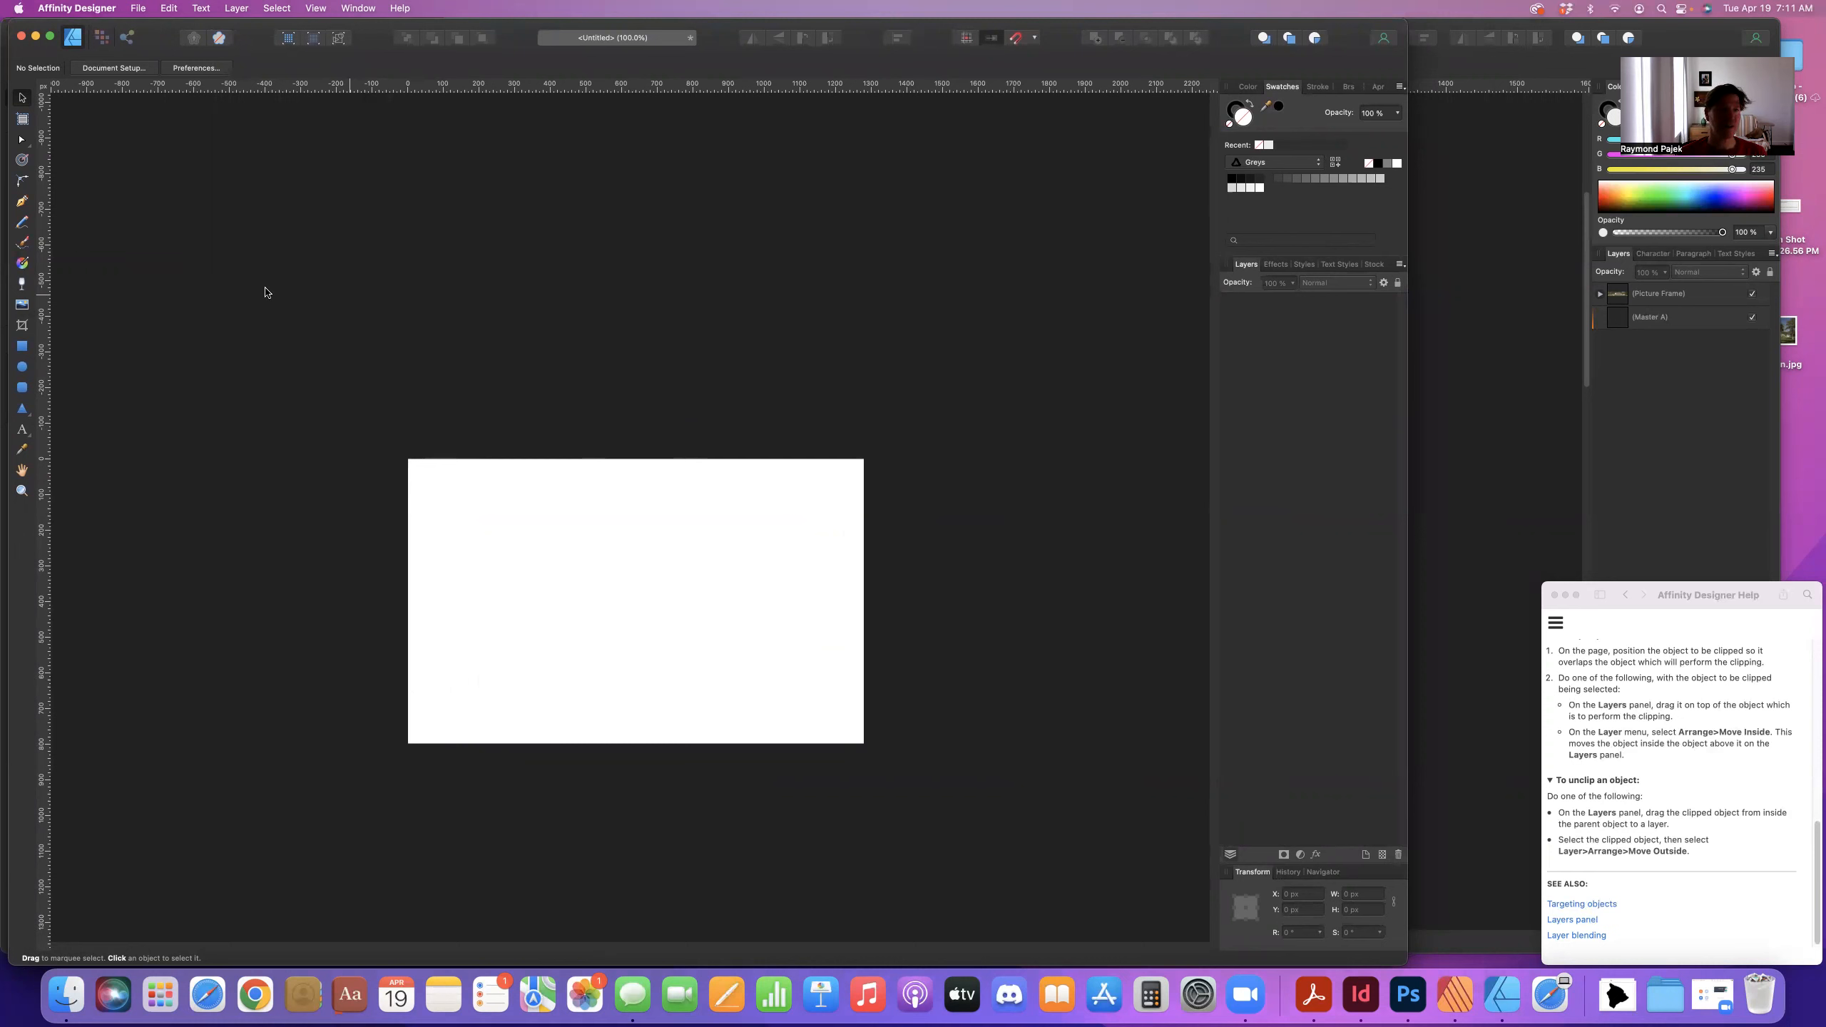
left_click(139, 7)
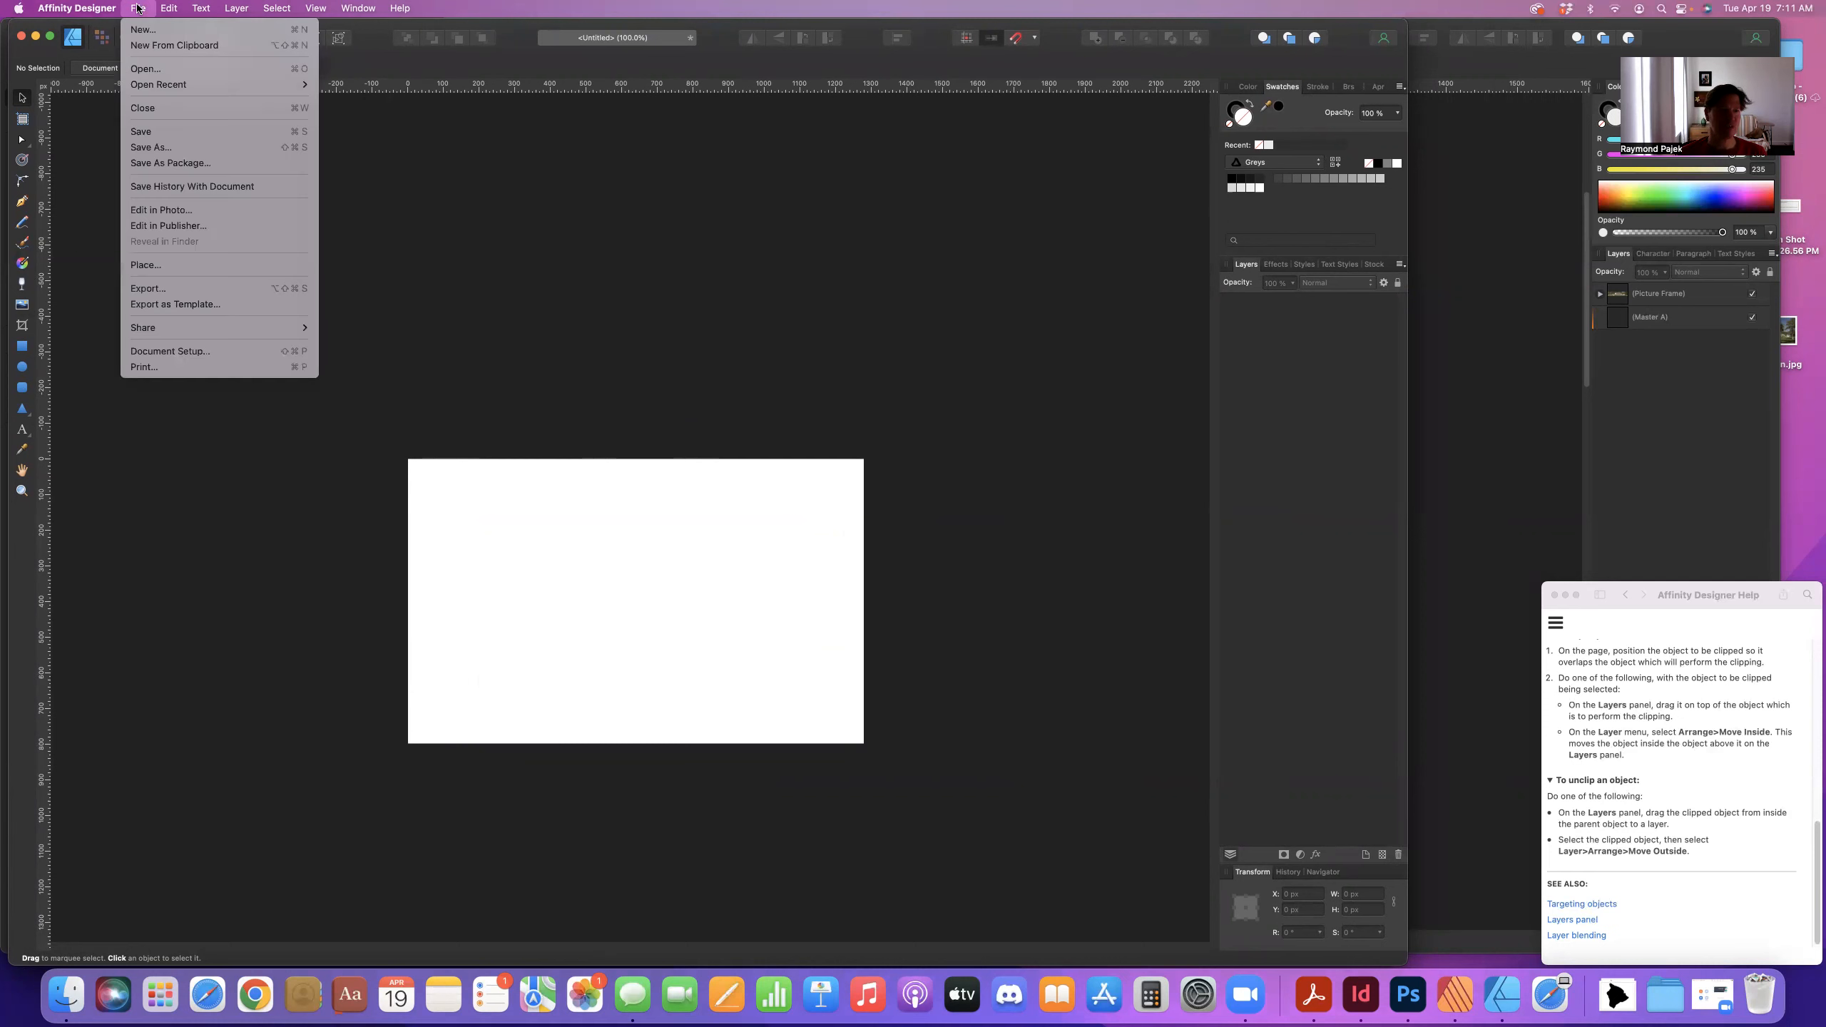
- Place Mansion.jpg from the Desktop into the untitled Designer document at default size
left_click(137, 269)
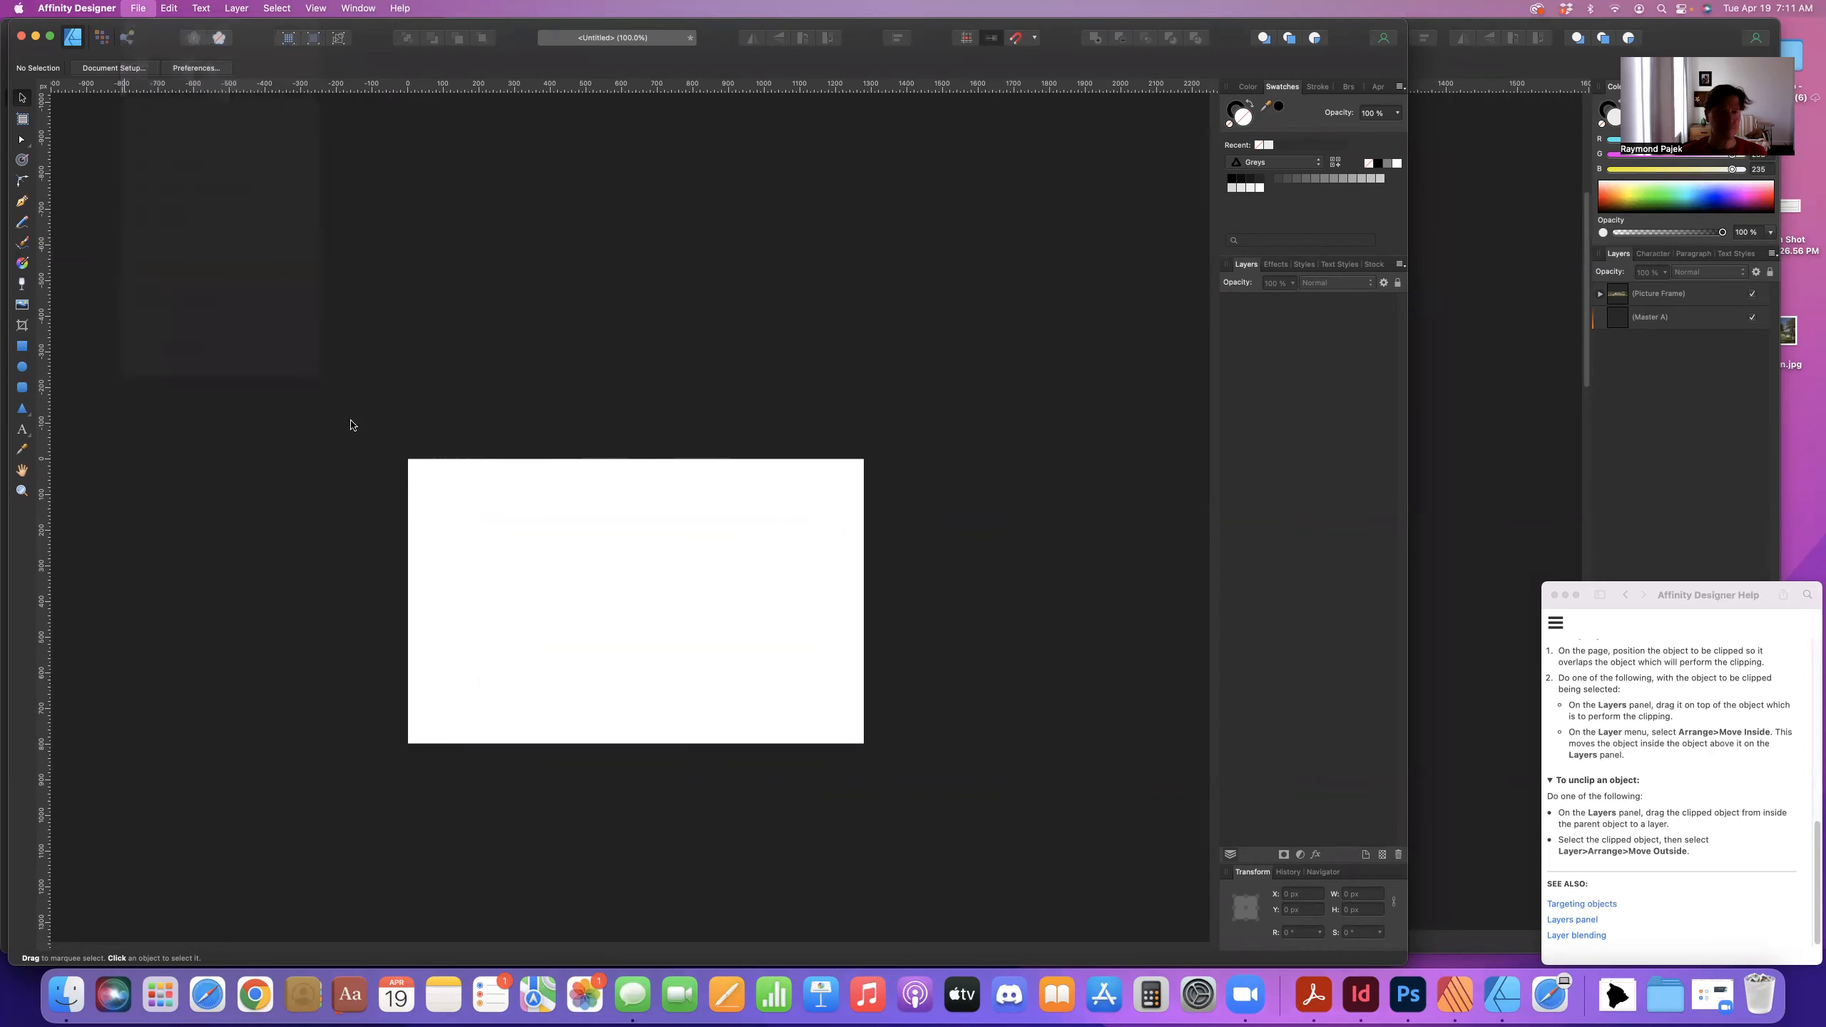
left_click(496, 397)
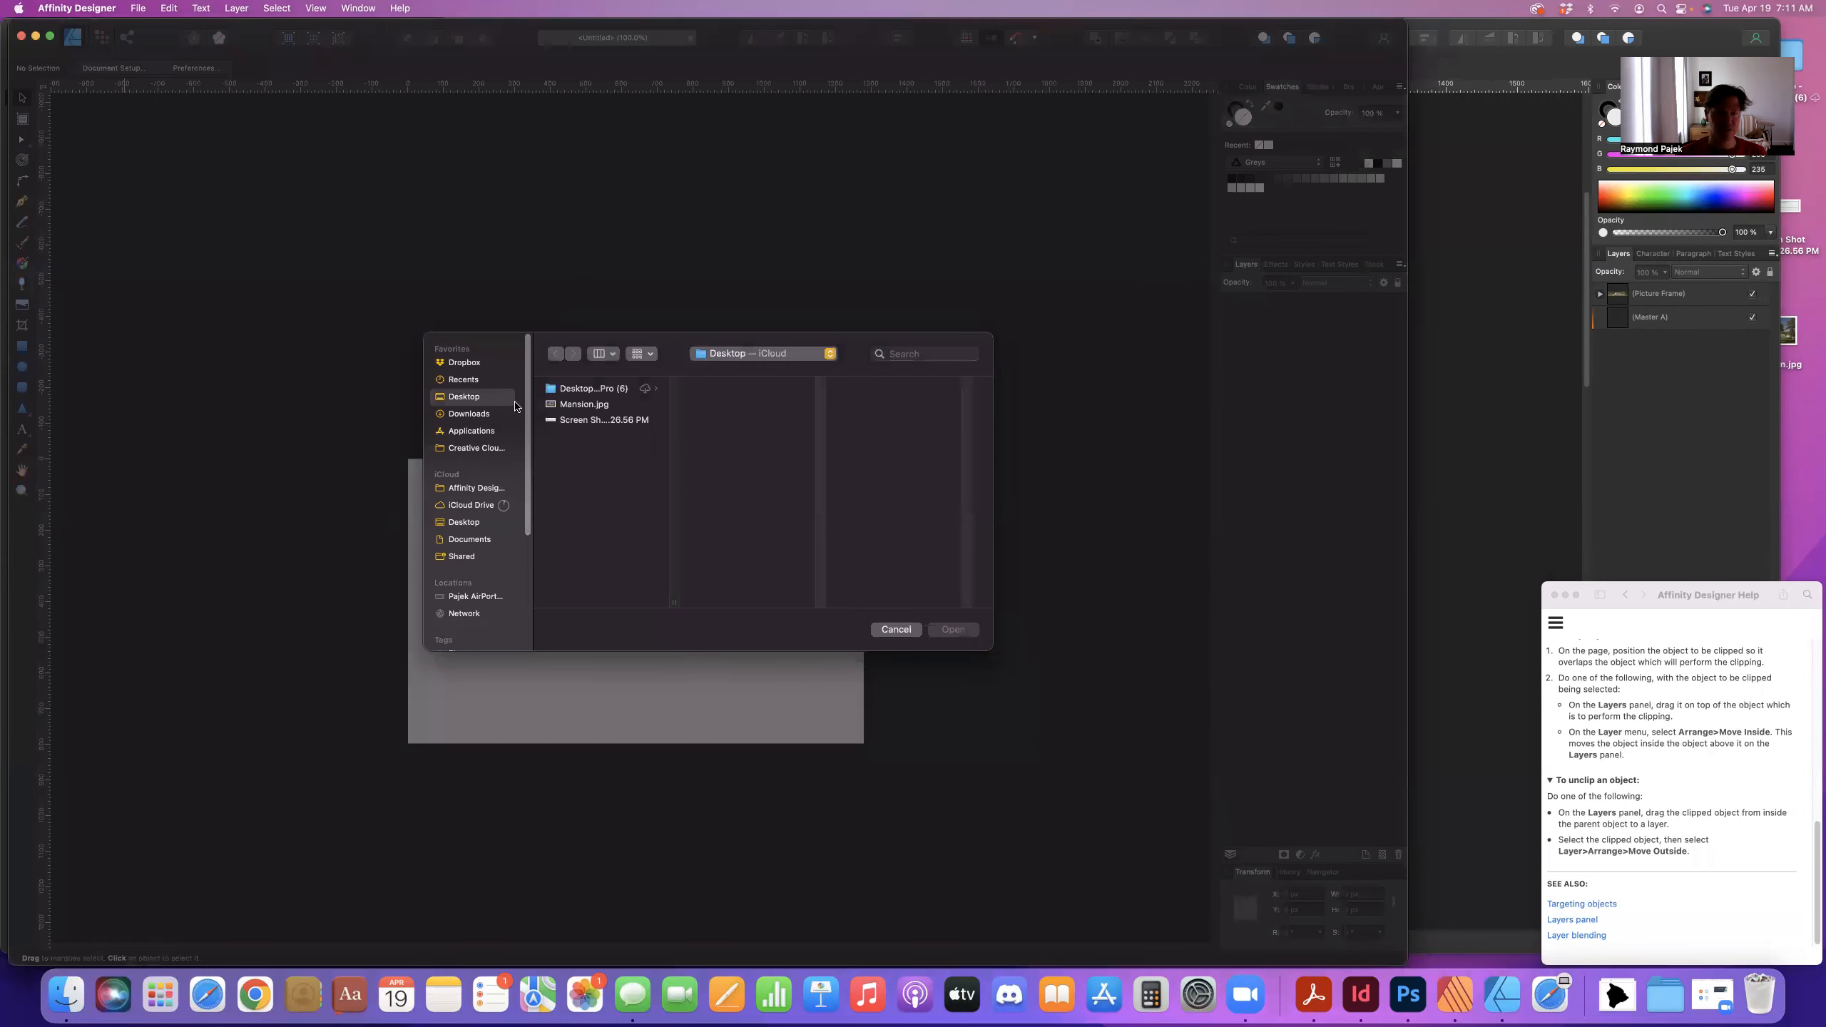
left_click(583, 405)
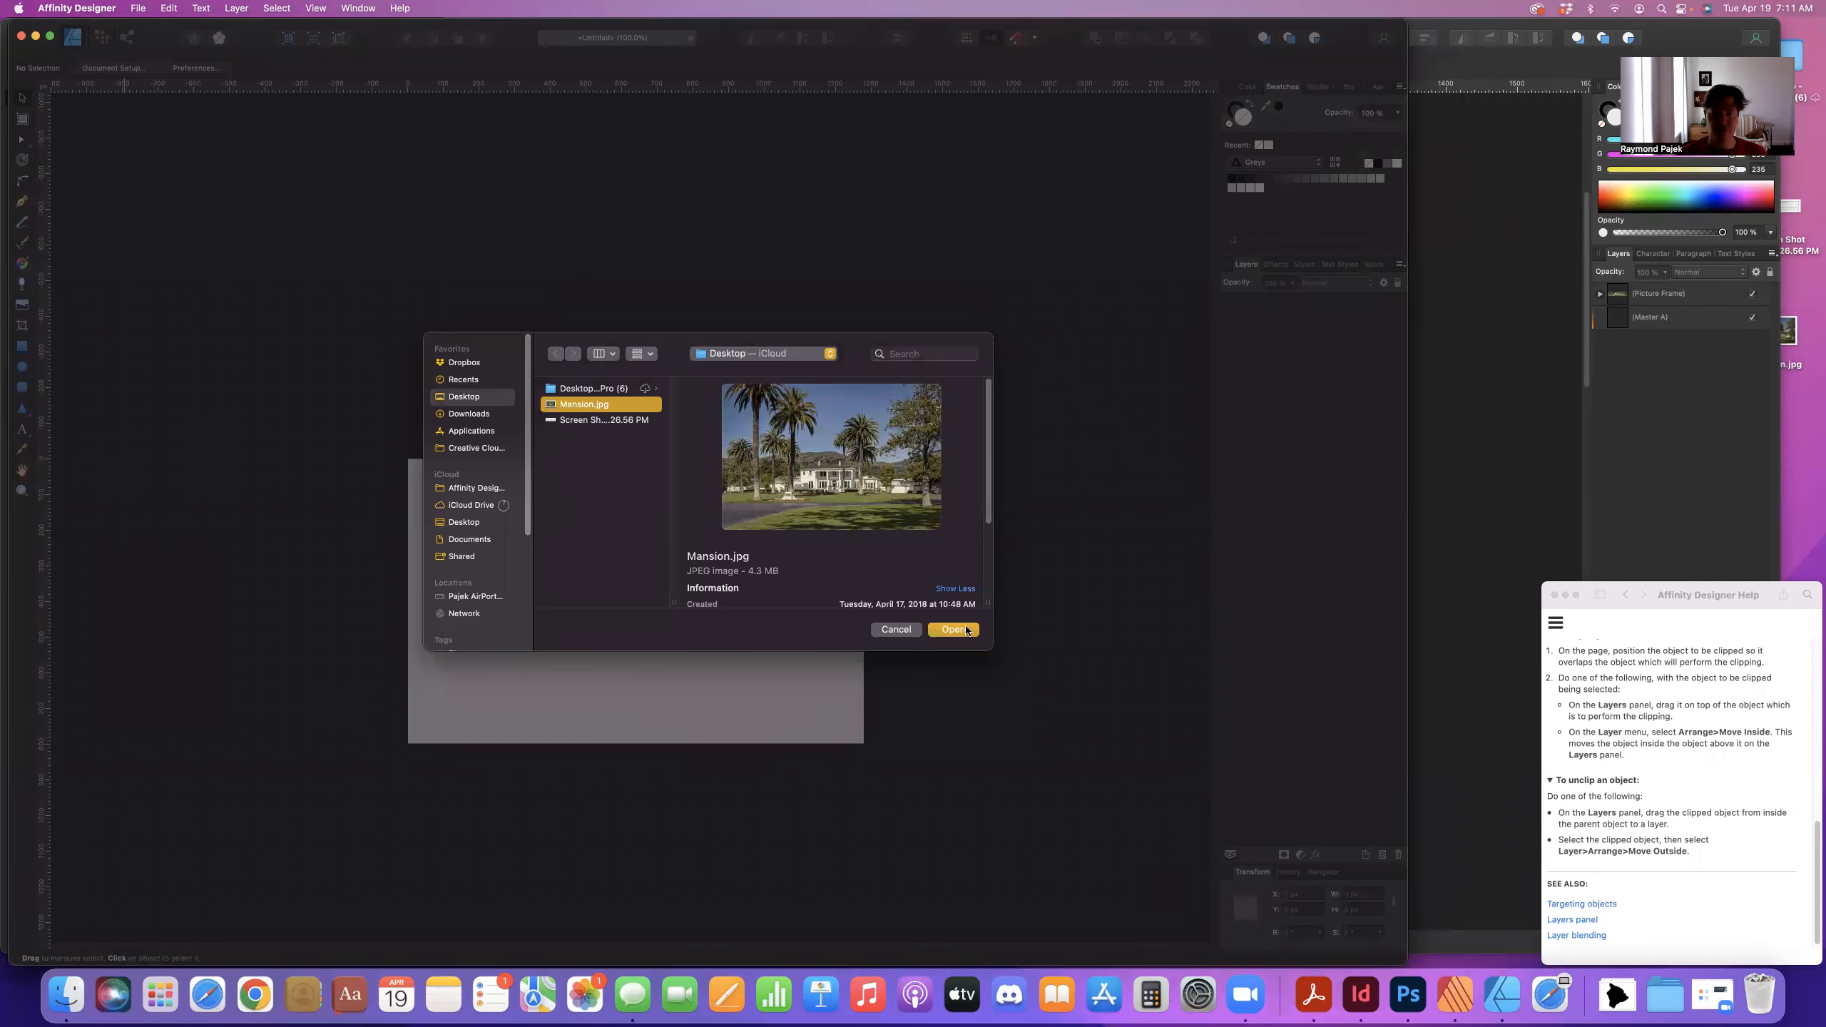
left_click(966, 630)
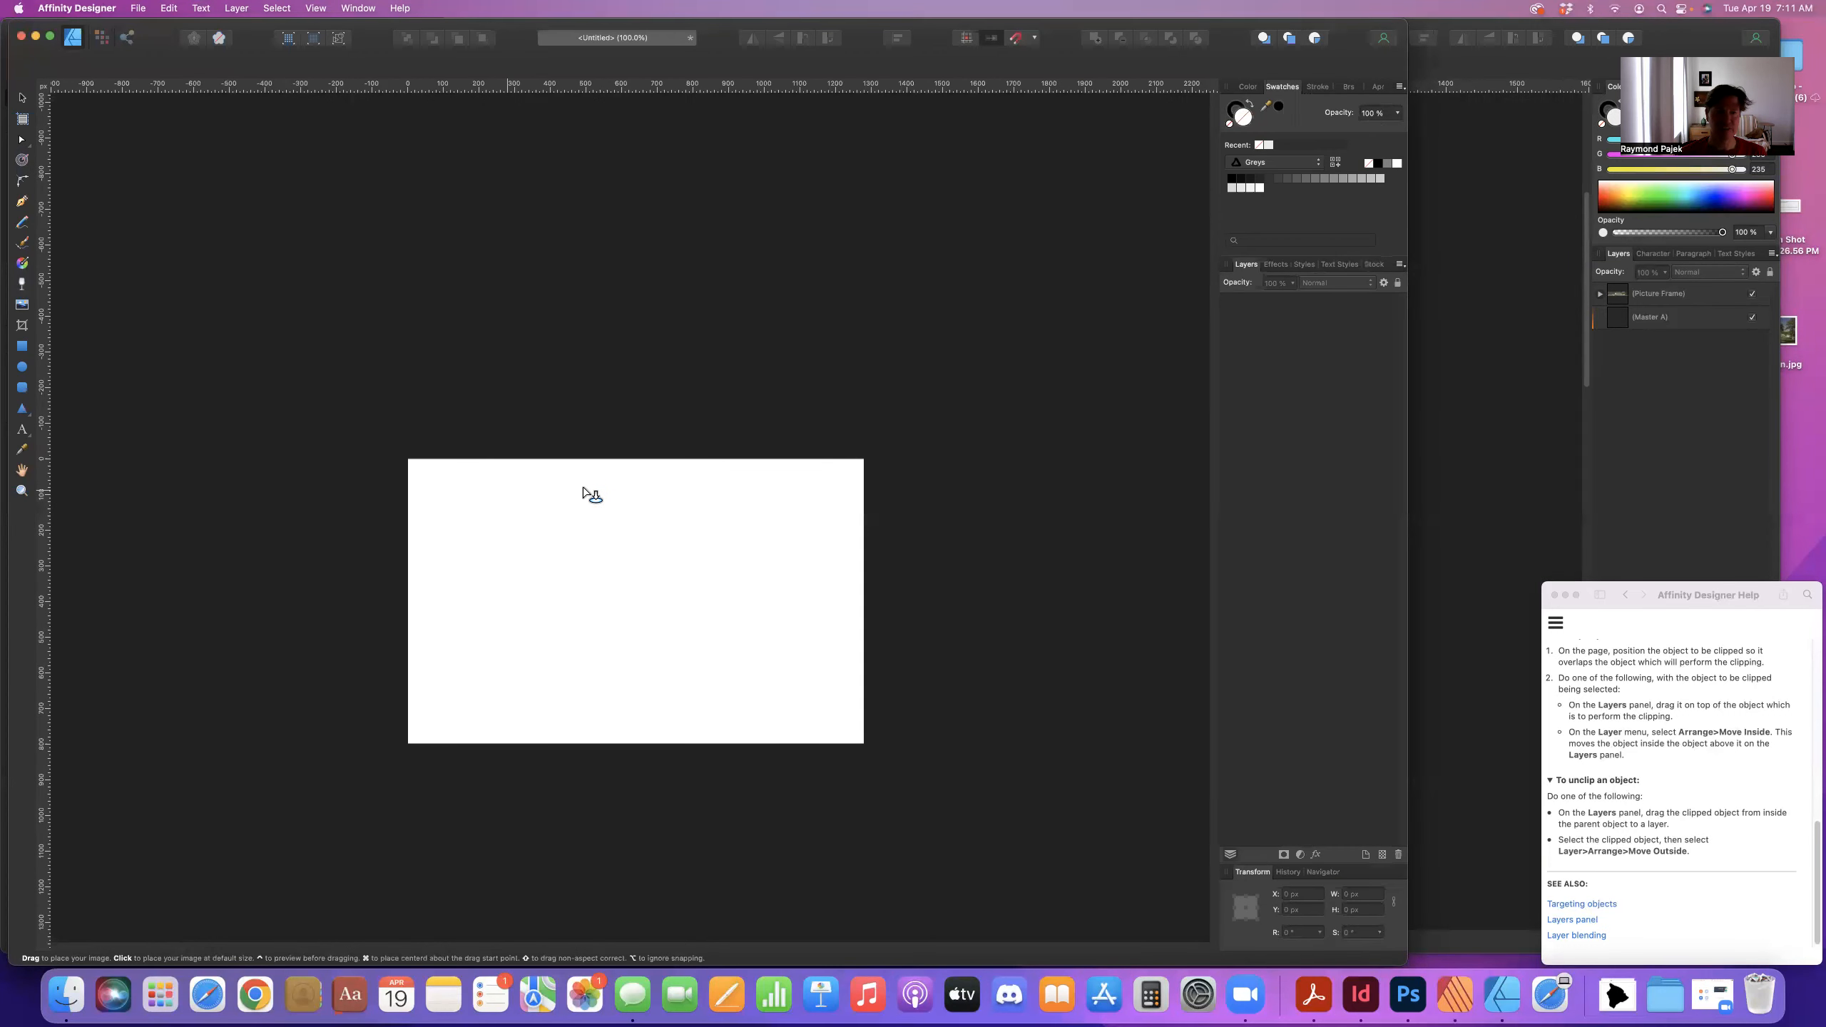
left_click(403, 453)
- Scale the mansion photo down to 53% (about 1021×681 px) and position it over the page top
left_click_drag(452, 494, 652, 615)
left_click_drag(653, 515, 666, 404)
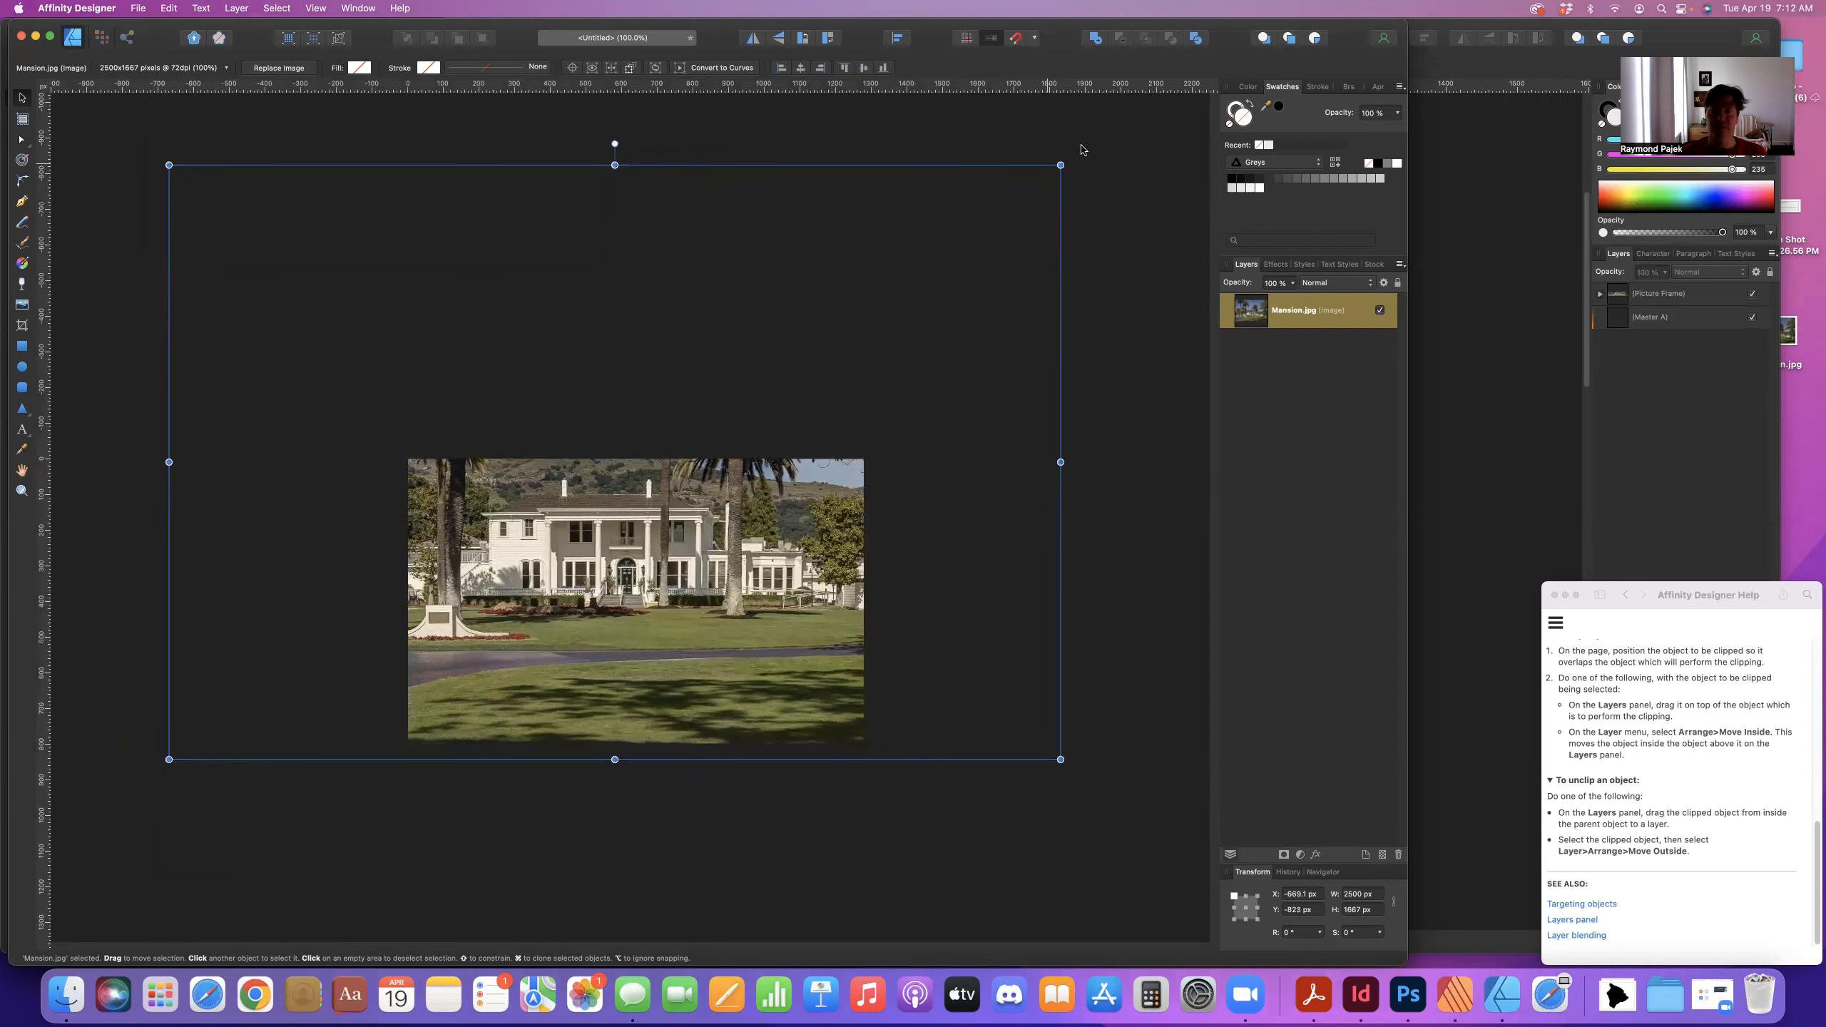
left_click_drag(1015, 209, 834, 381)
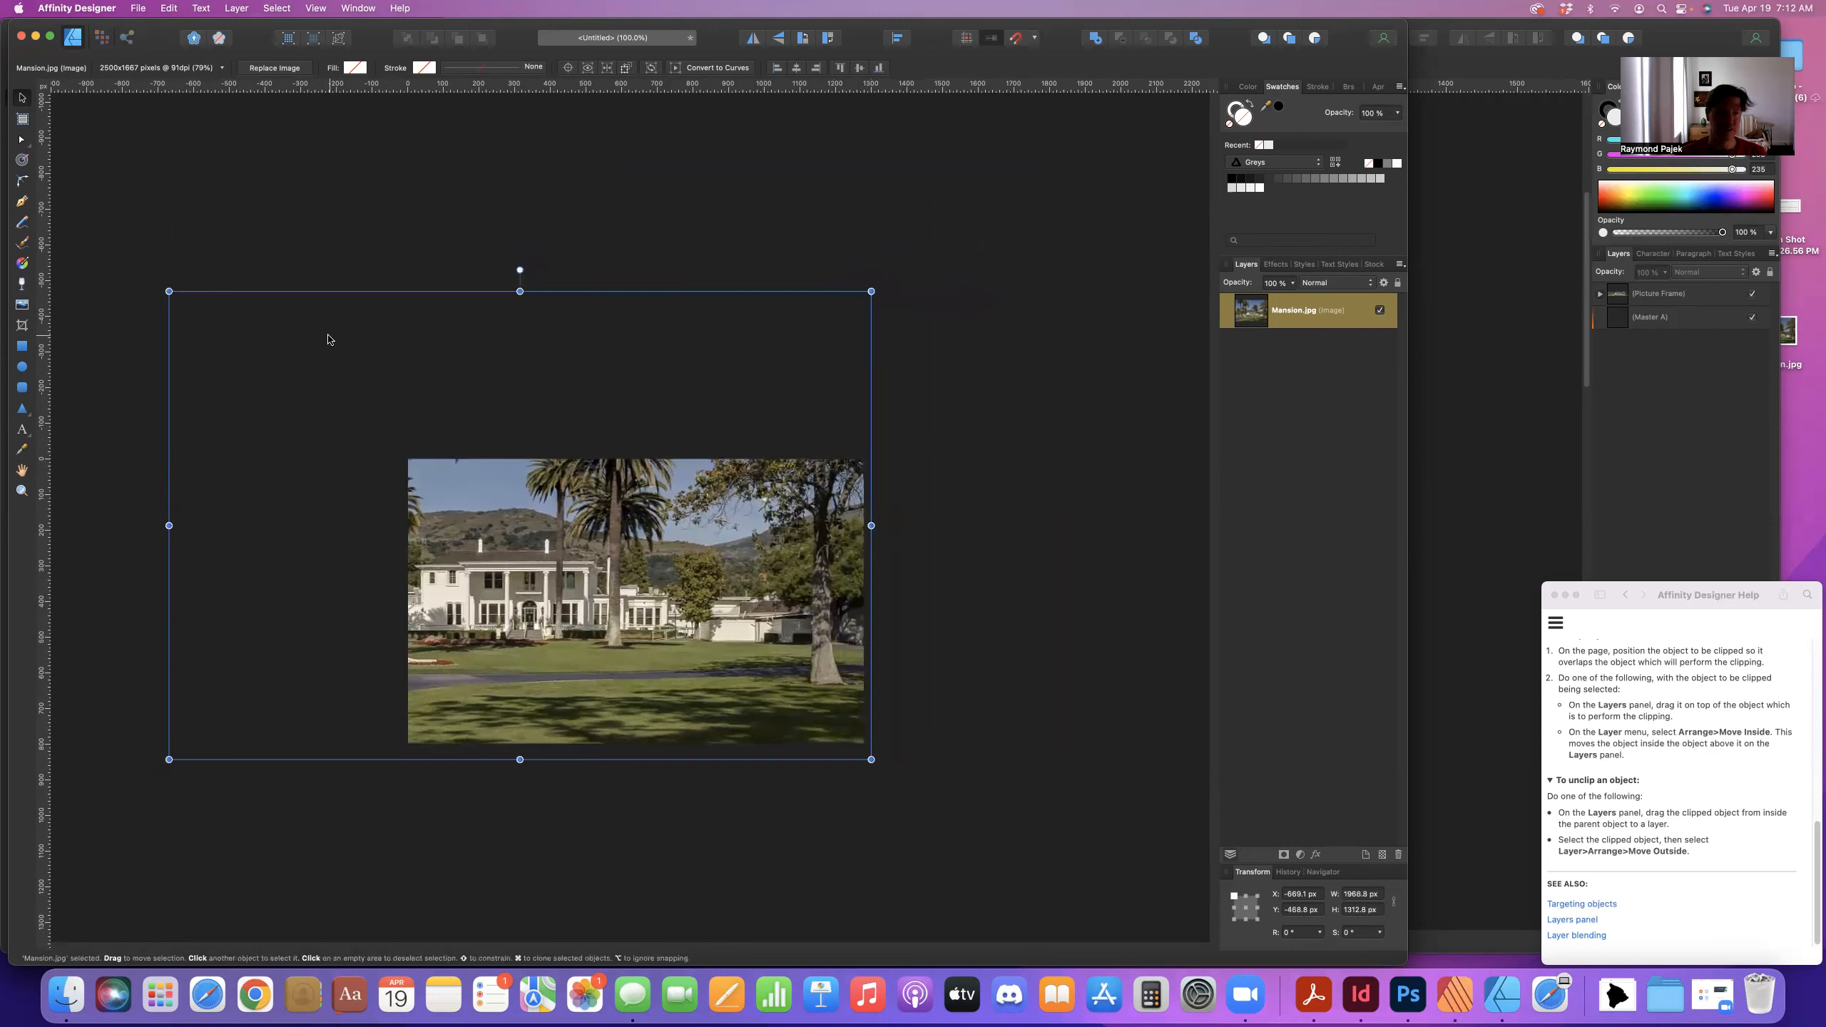
left_click_drag(210, 314, 442, 468)
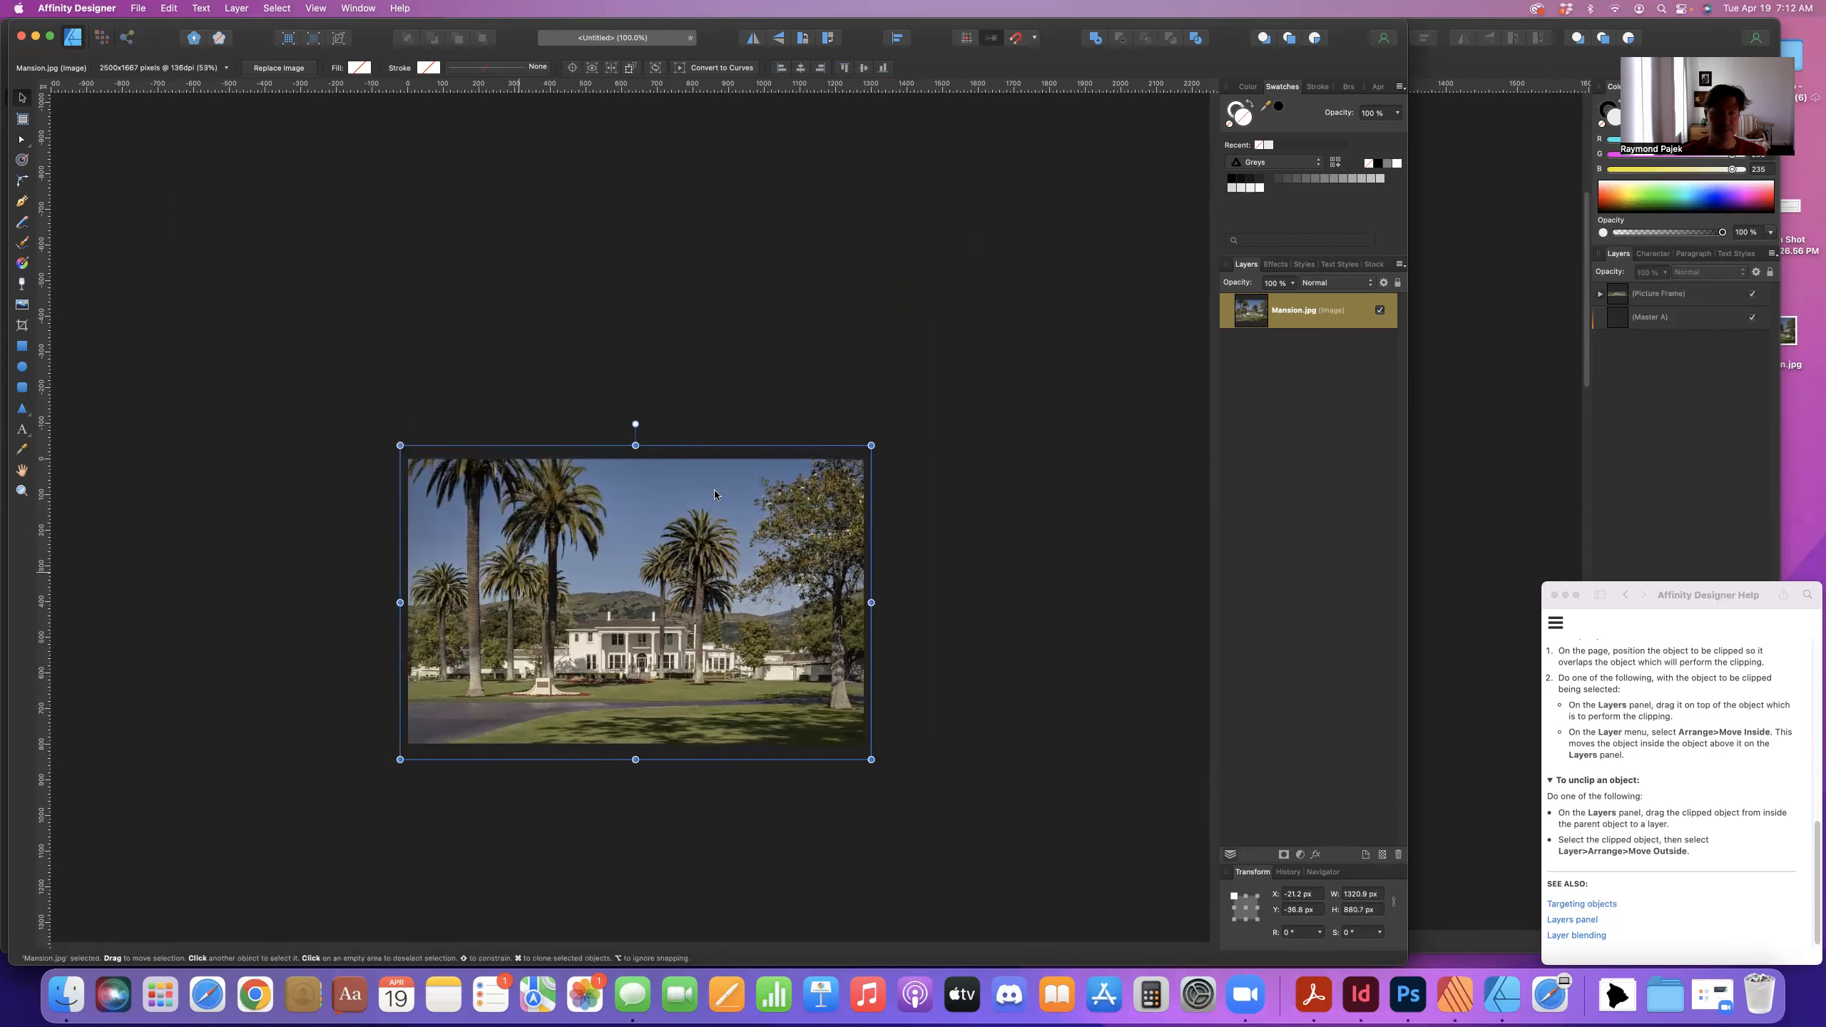
left_click_drag(628, 621, 626, 487)
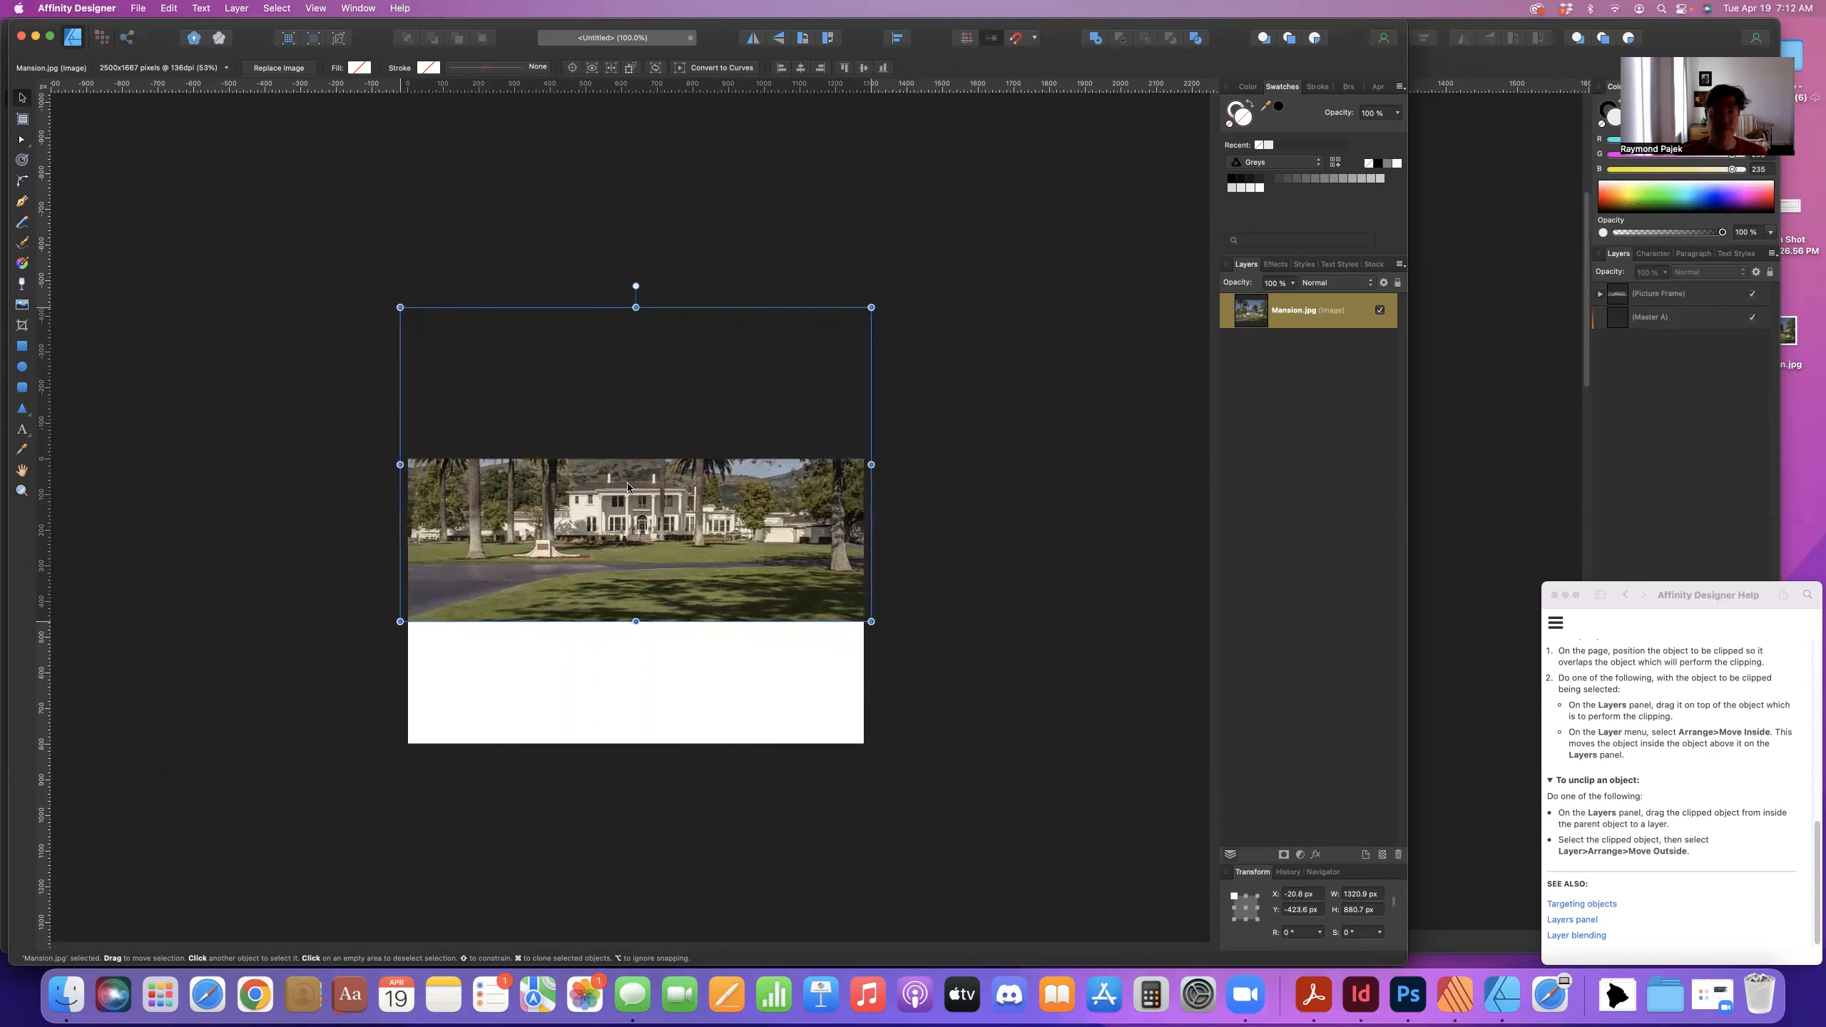
left_click_drag(627, 487, 631, 487)
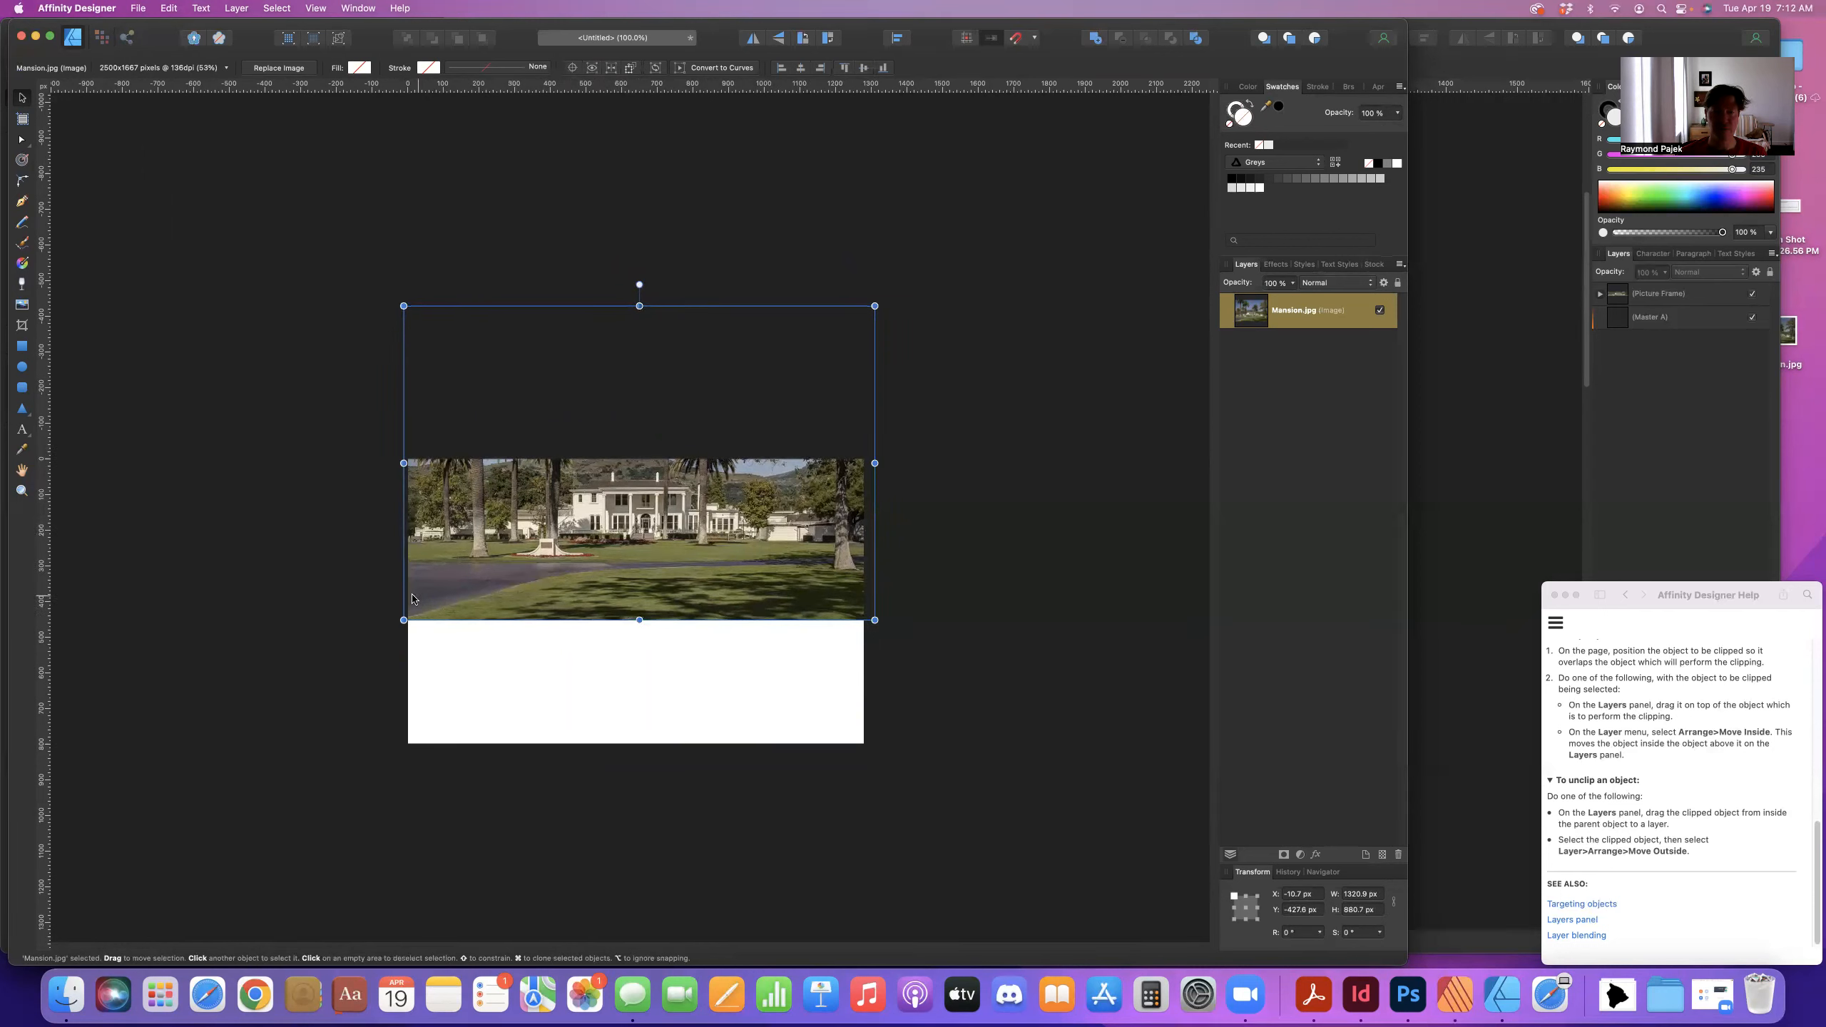
left_click(1673, 589)
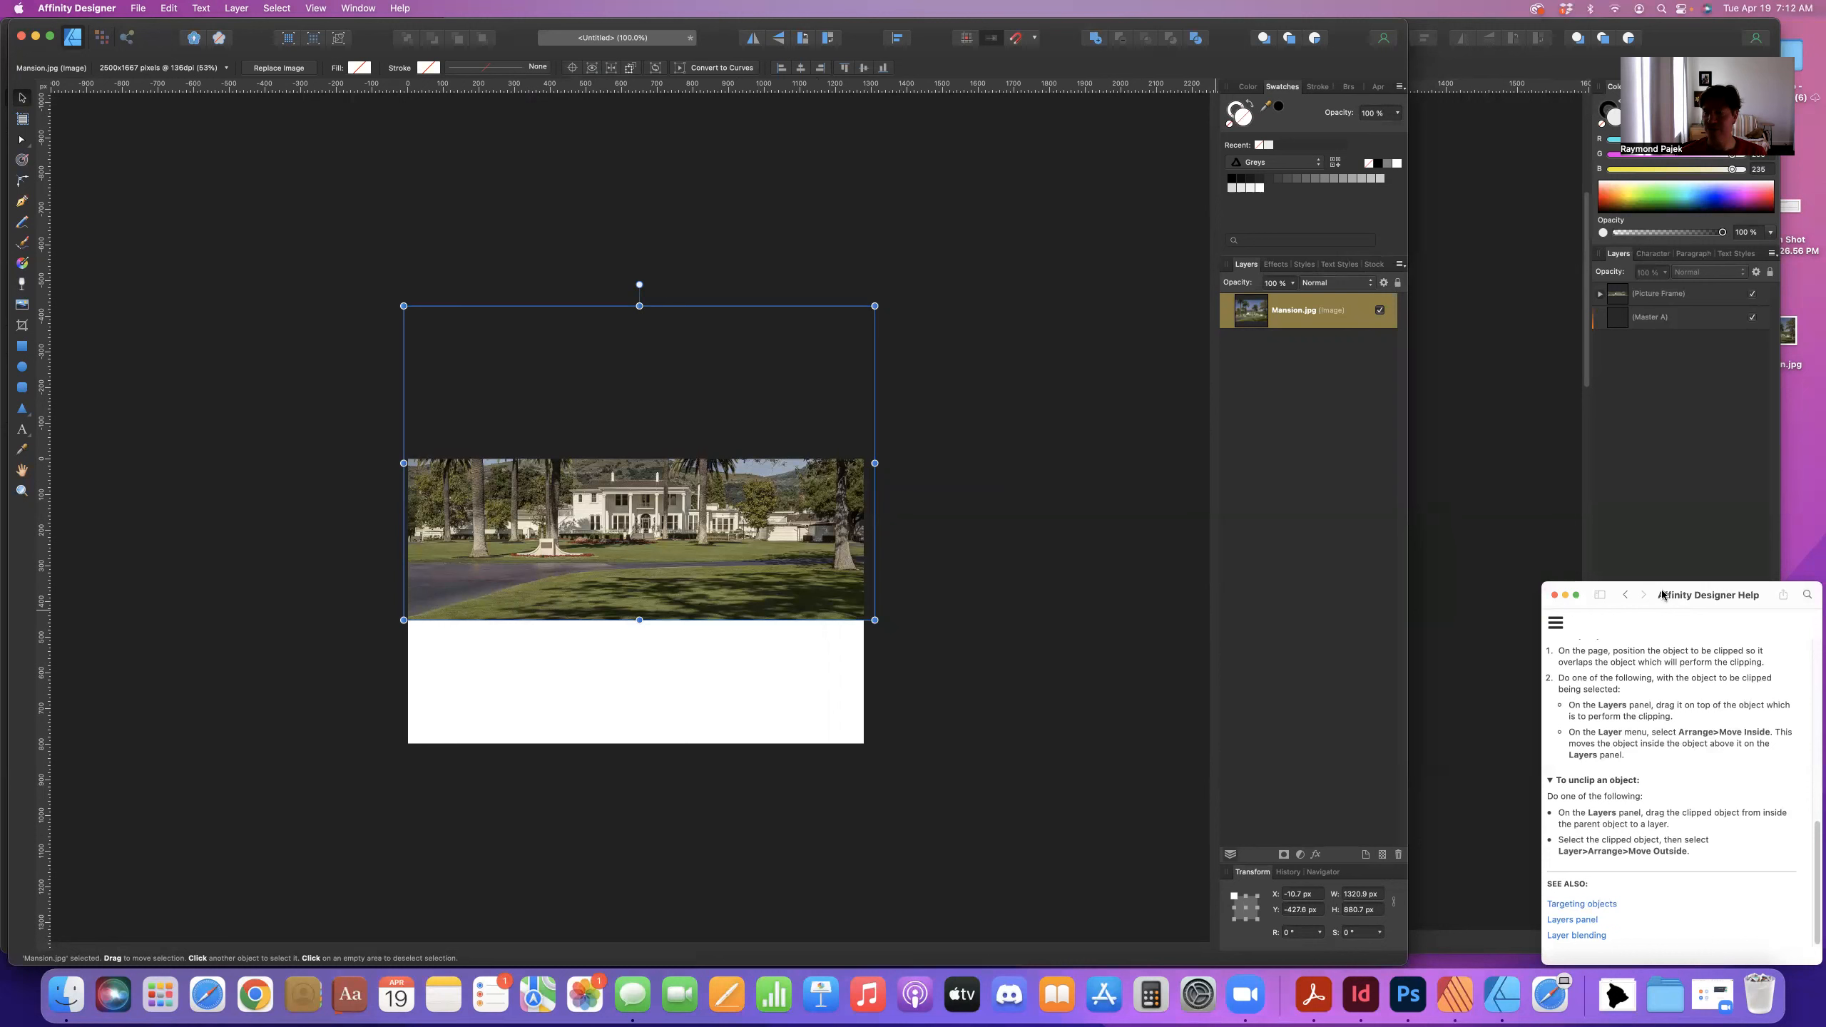
- Scroll the Help window to the Layer clipping topic, check the Window menu, and pick the Rectangle Tool
scroll(1663, 697, "up", 10)
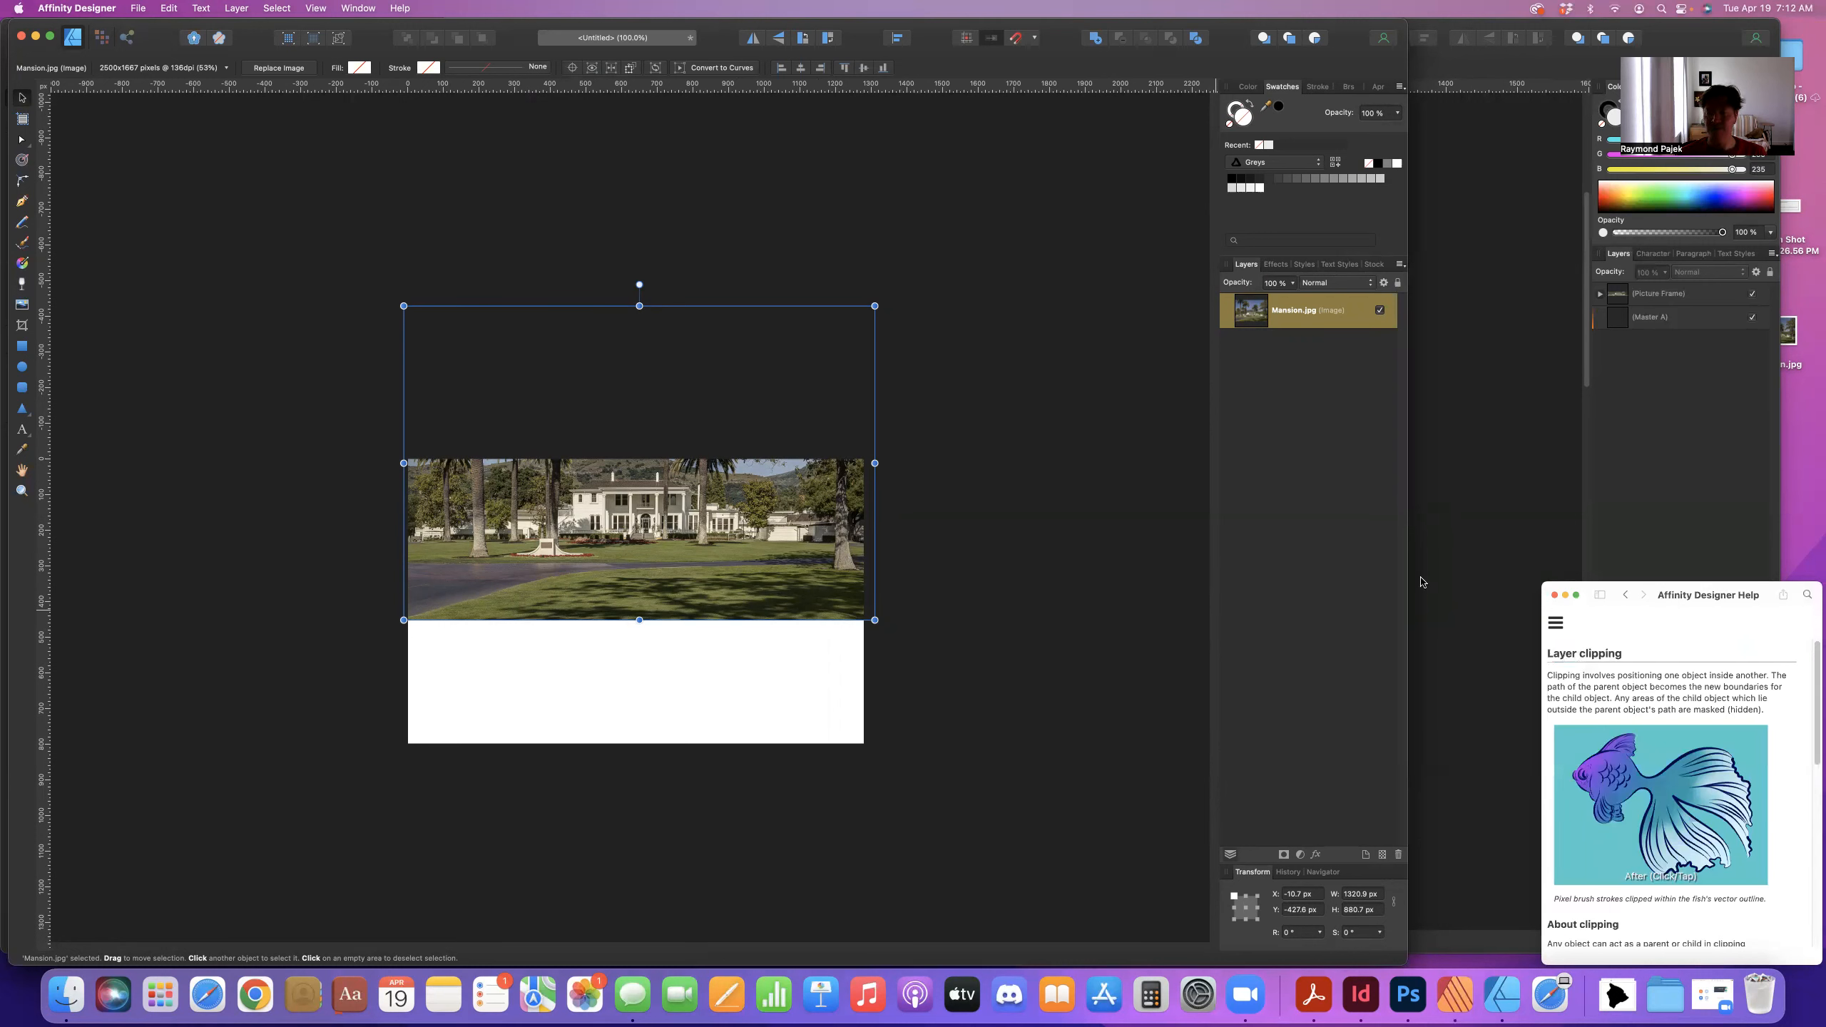
left_click(346, 7)
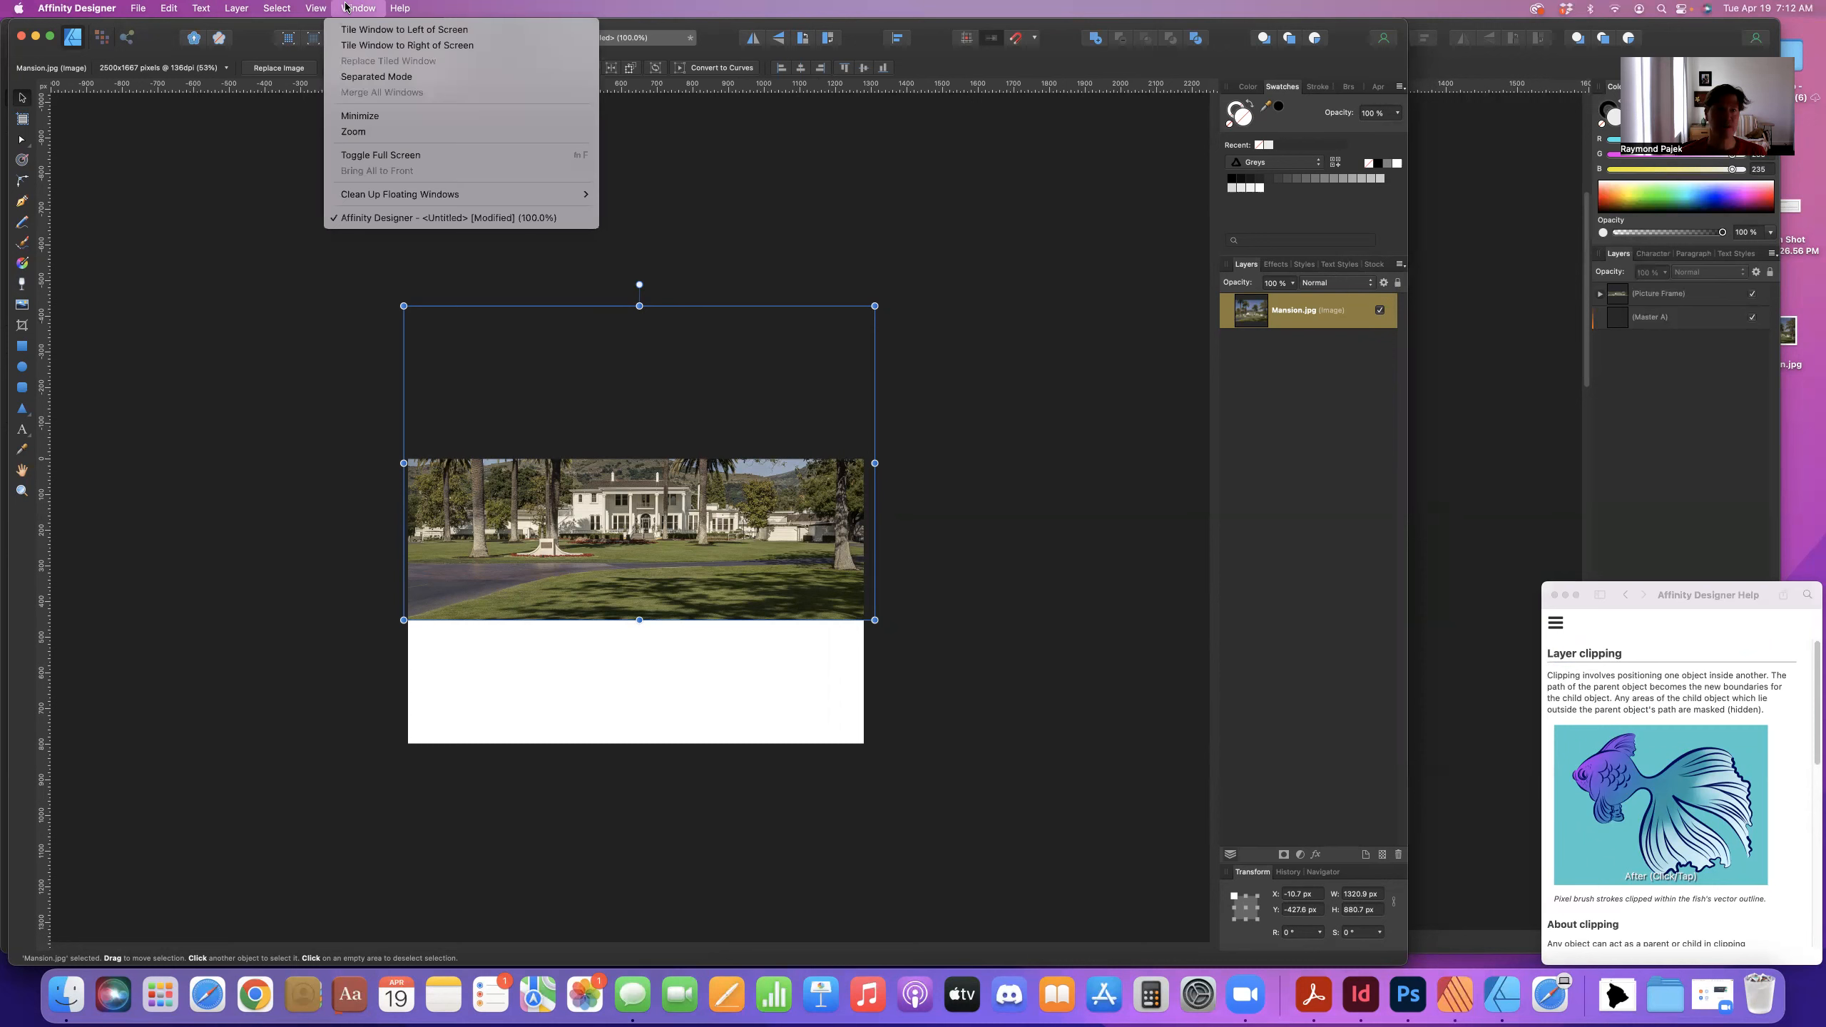
mouse_move(398, 8)
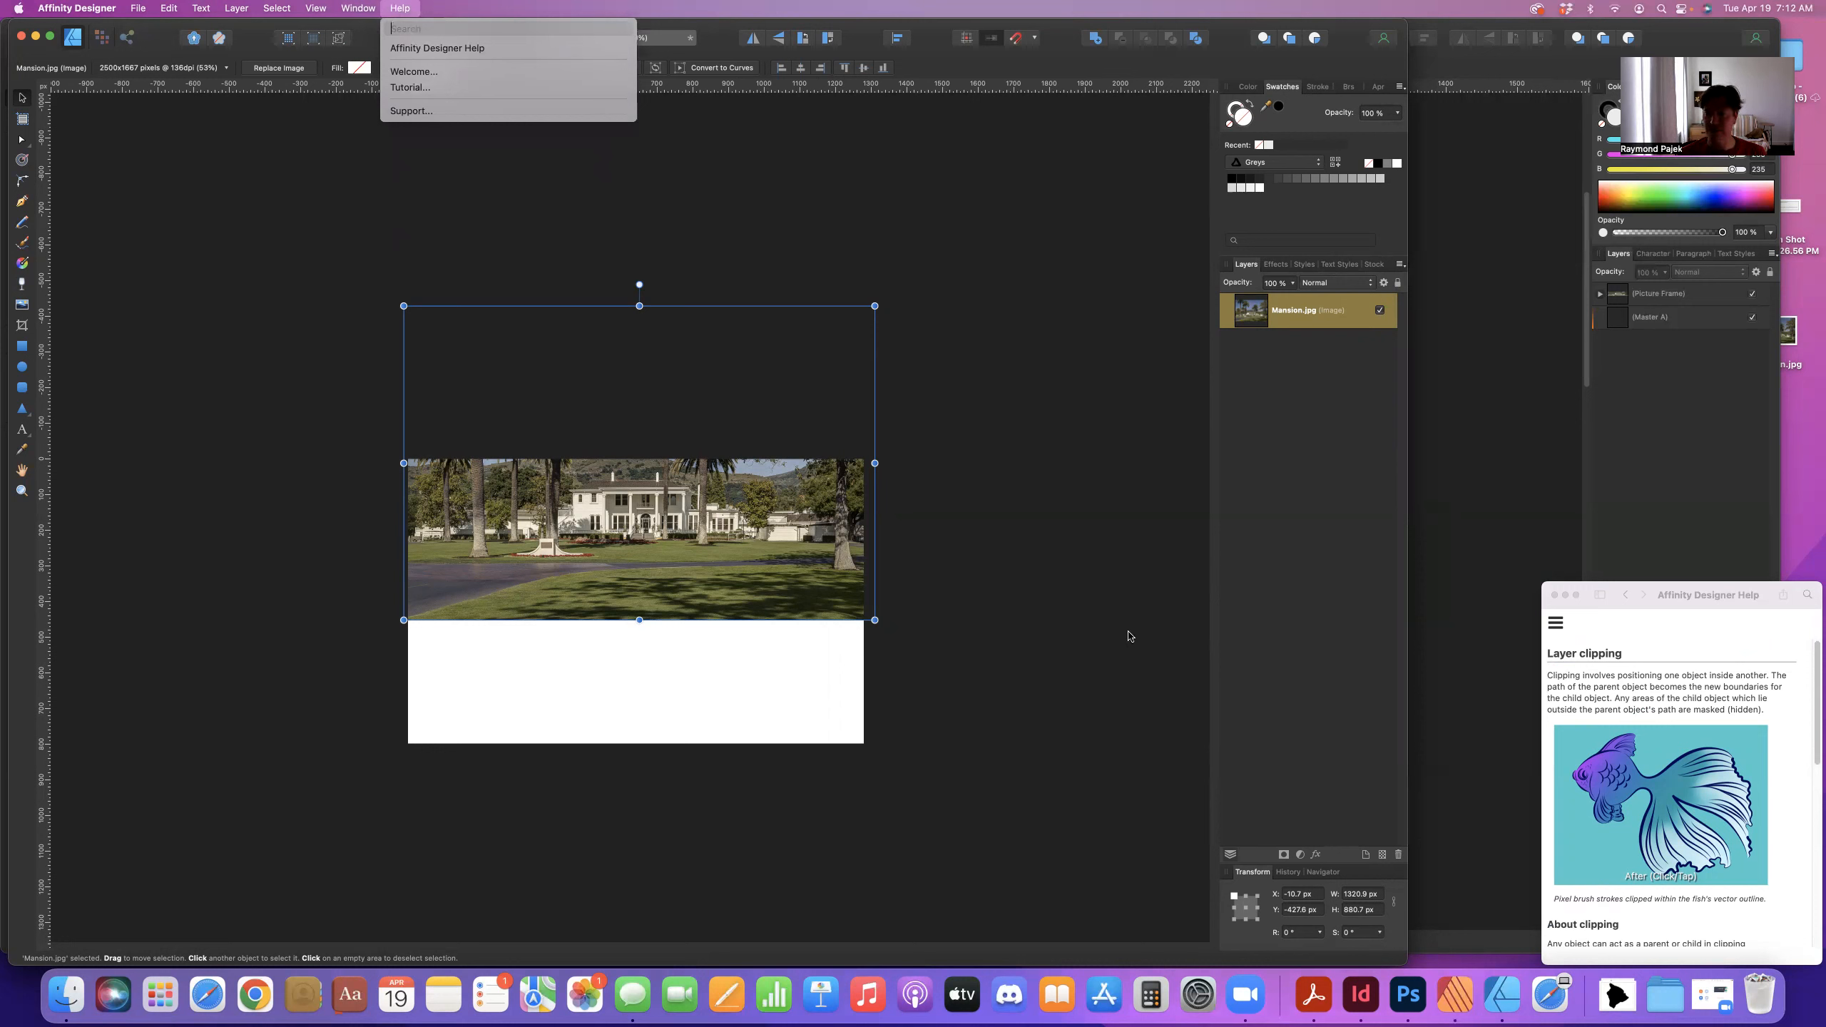
left_click(1089, 607)
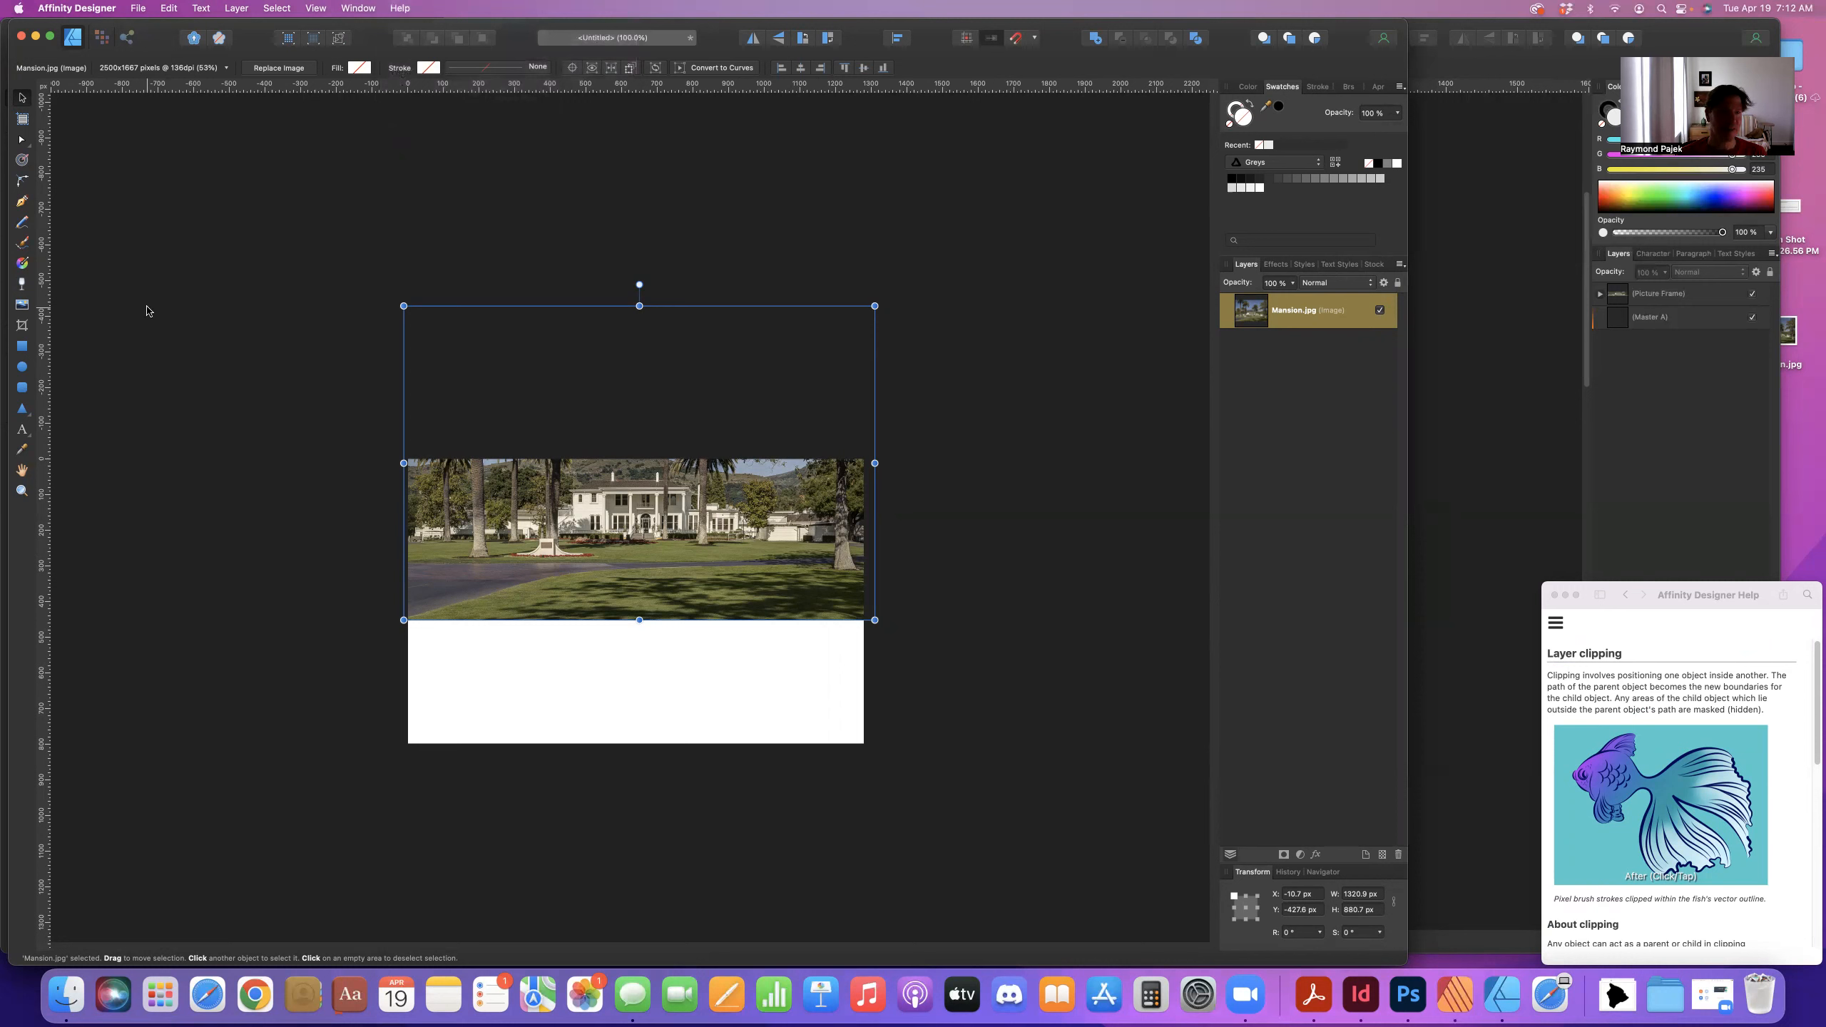
left_click(24, 351)
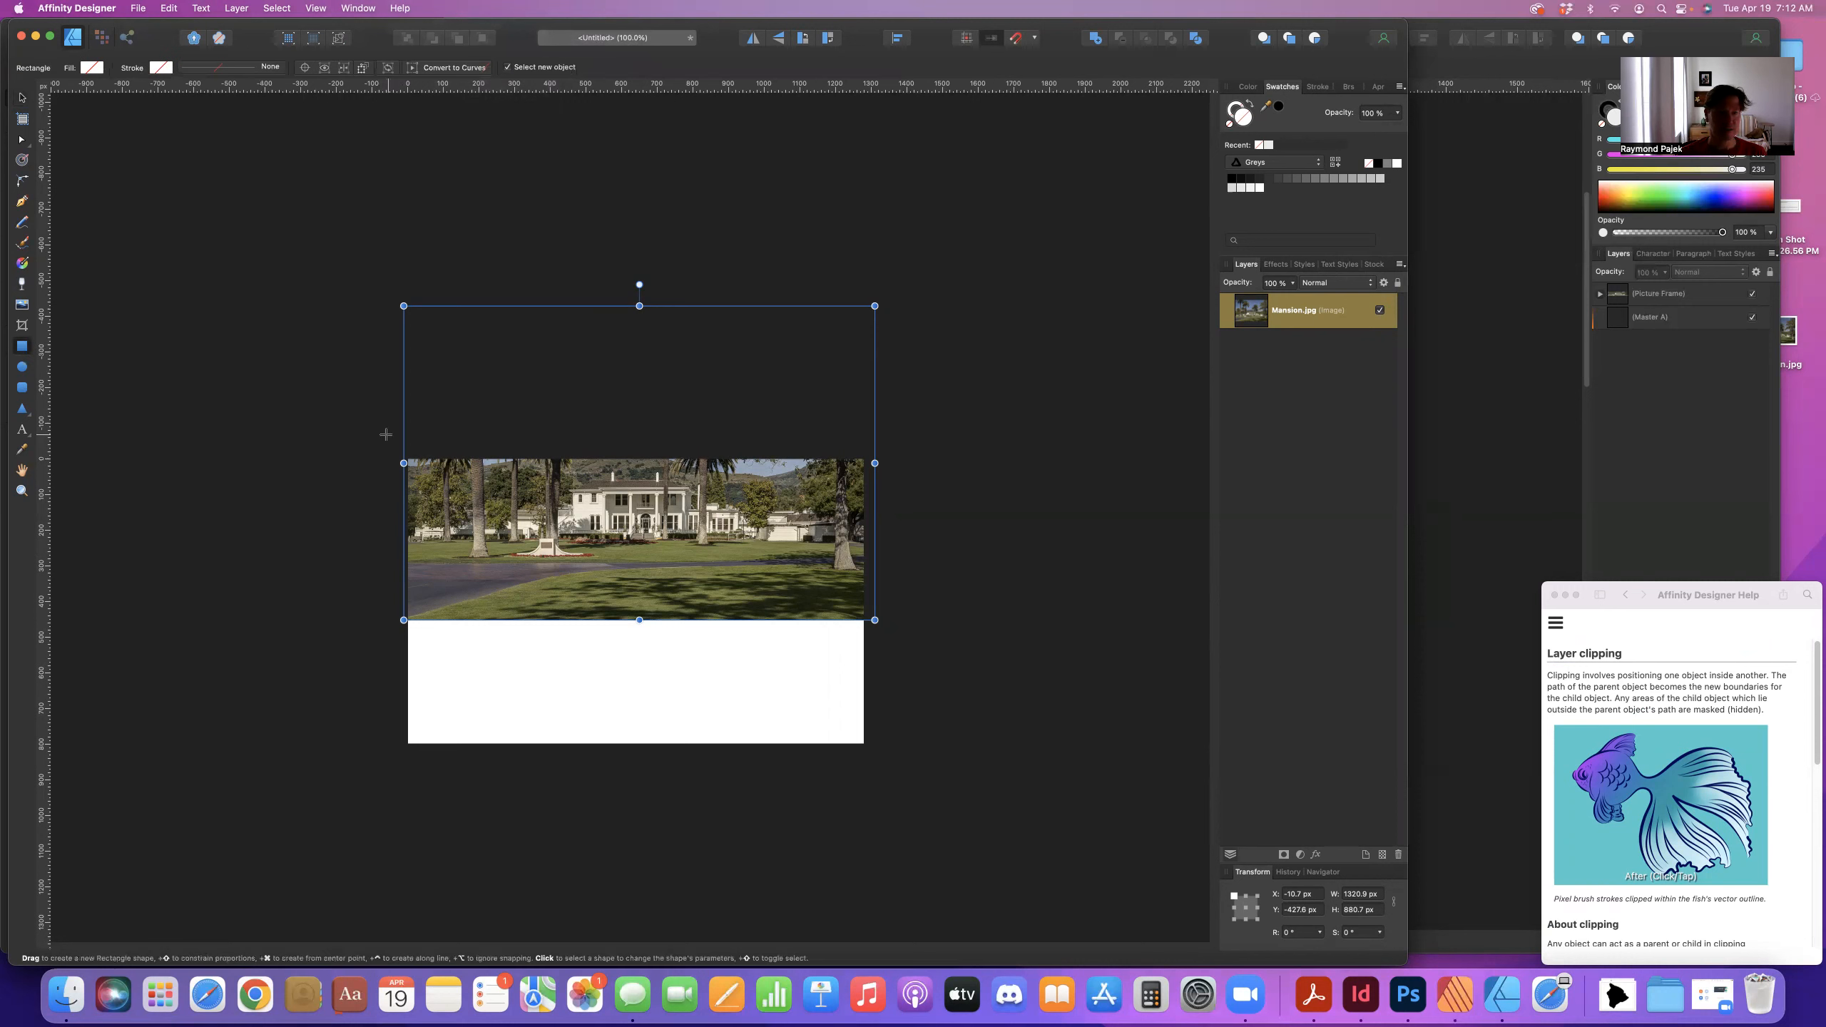
- Draw a roughly 1025×378 px rectangle over the photo's top band, aligned to the page top
left_click_drag(395, 472, 870, 573)
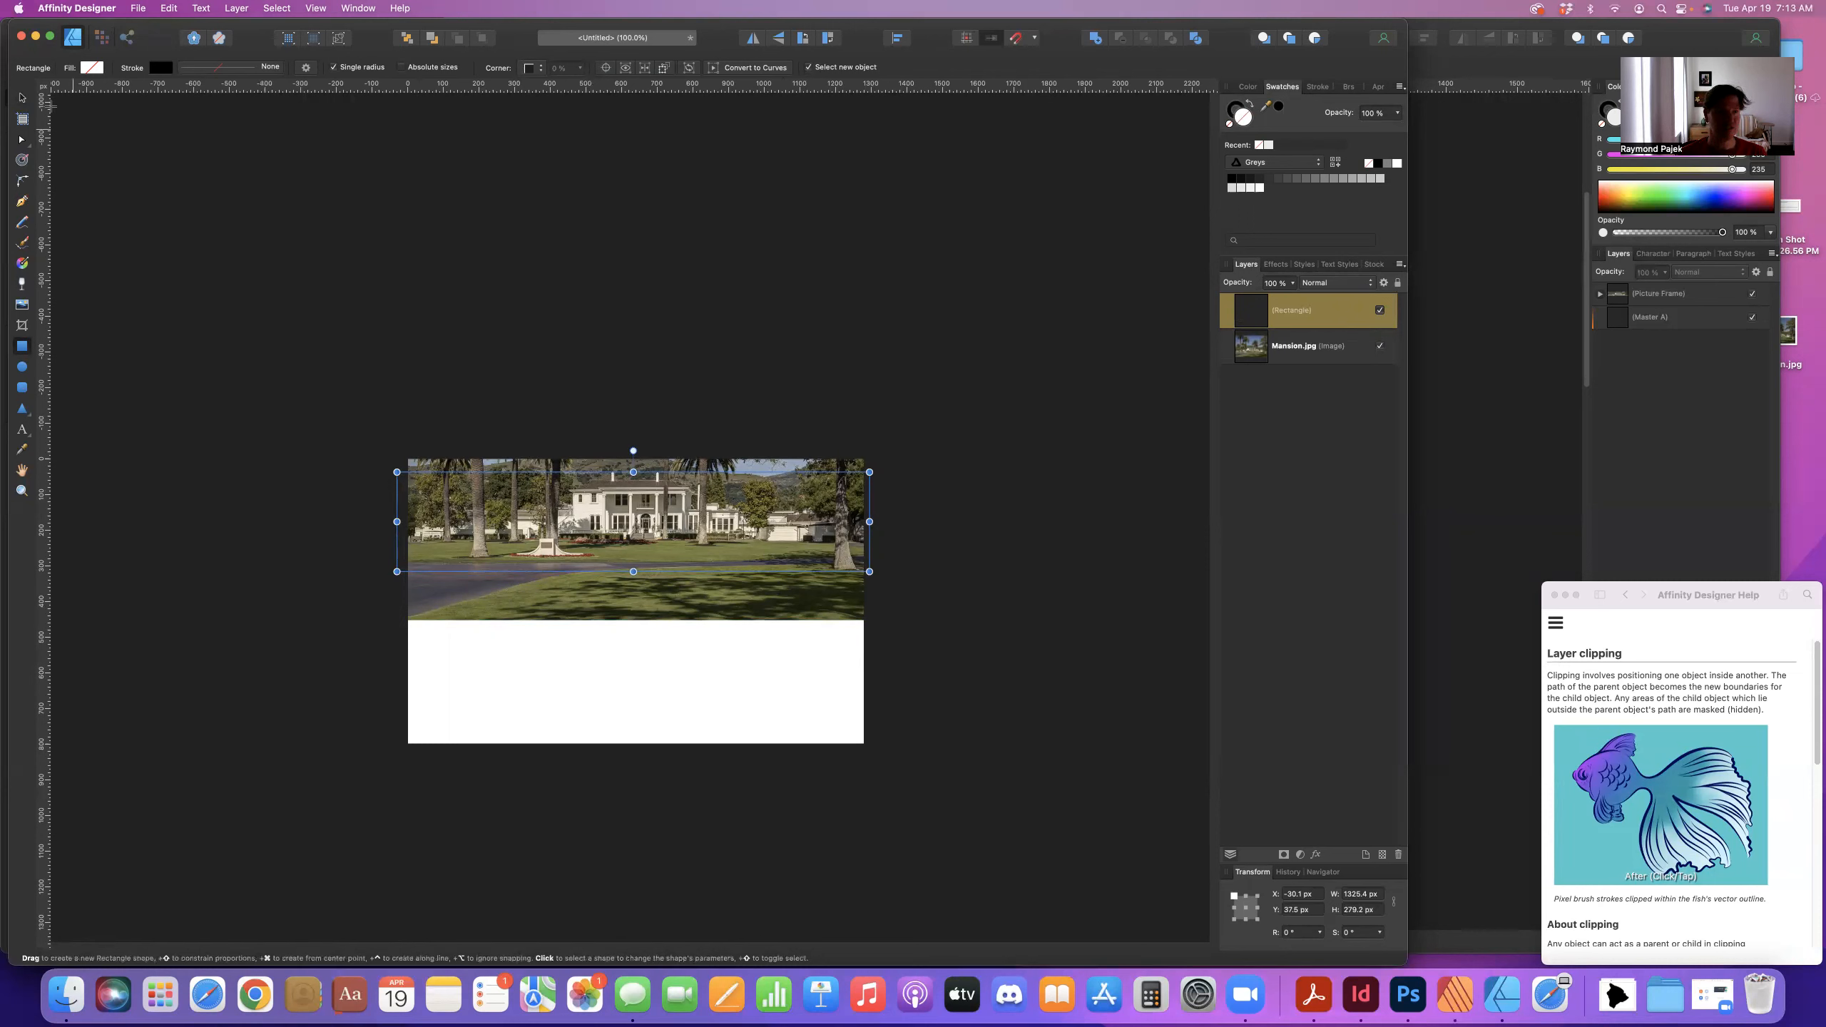
left_click(37, 104)
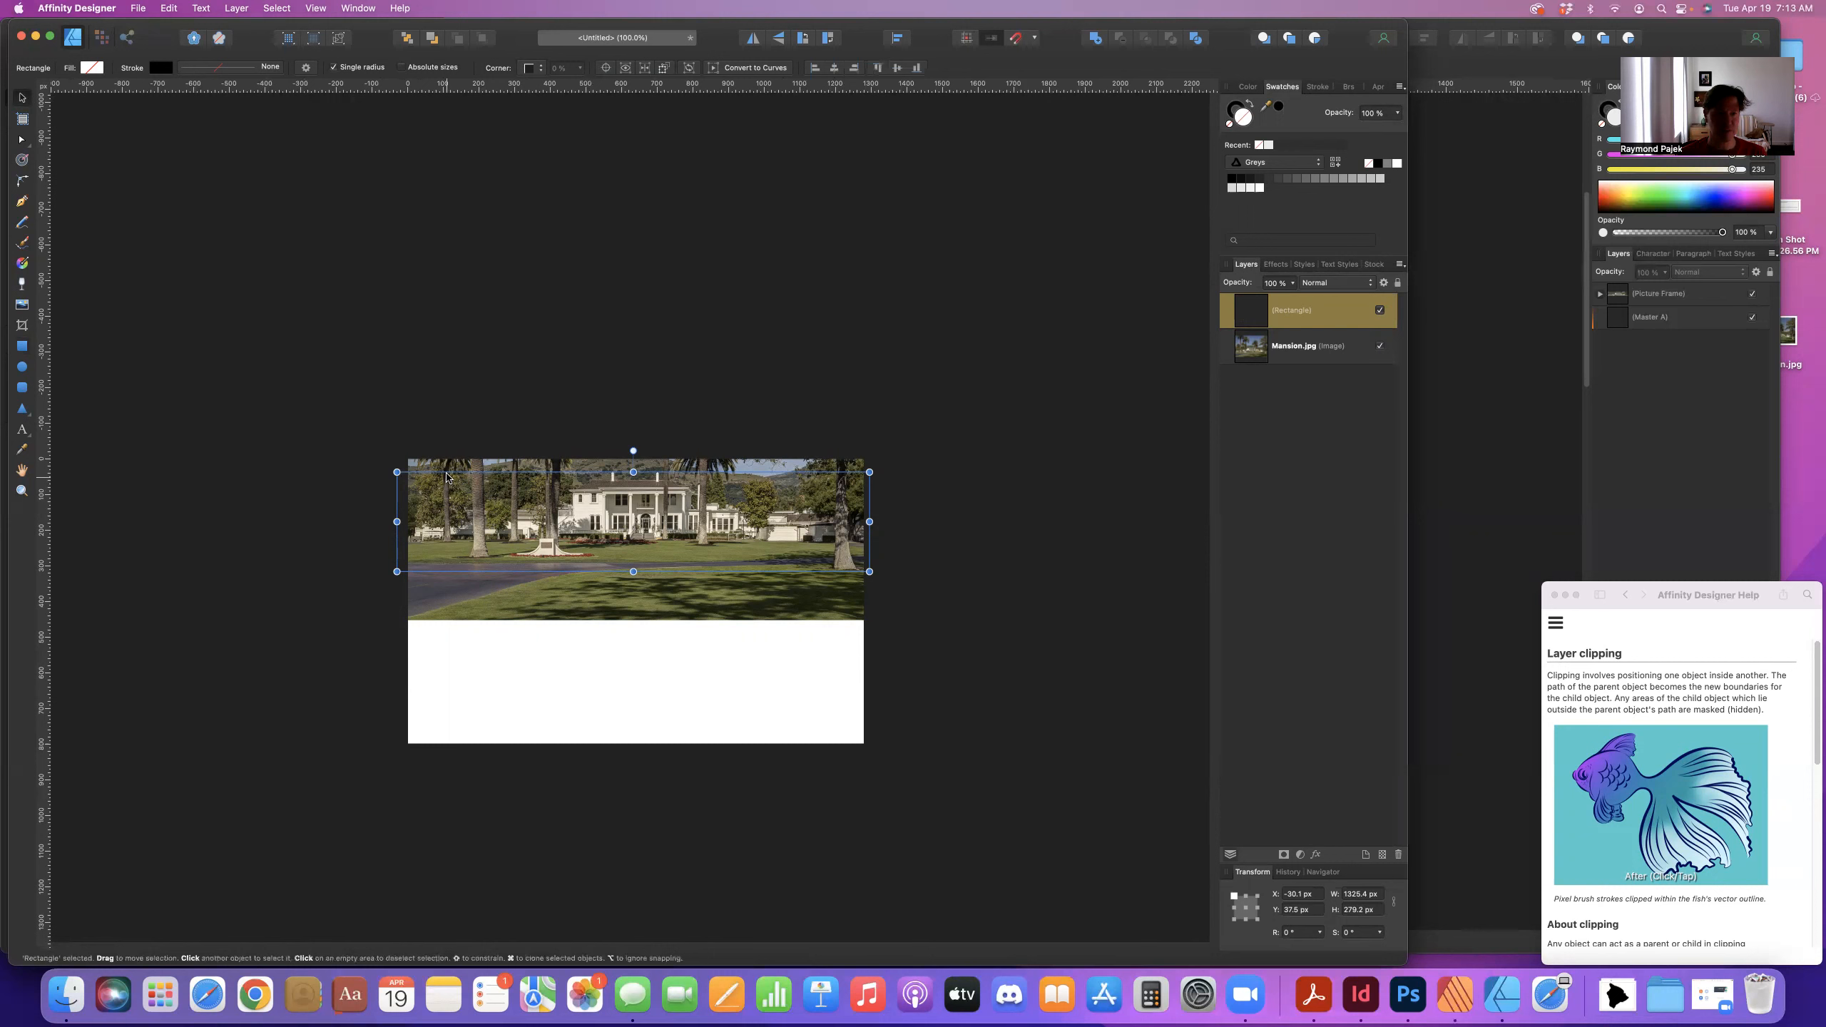
left_click_drag(447, 472, 450, 463)
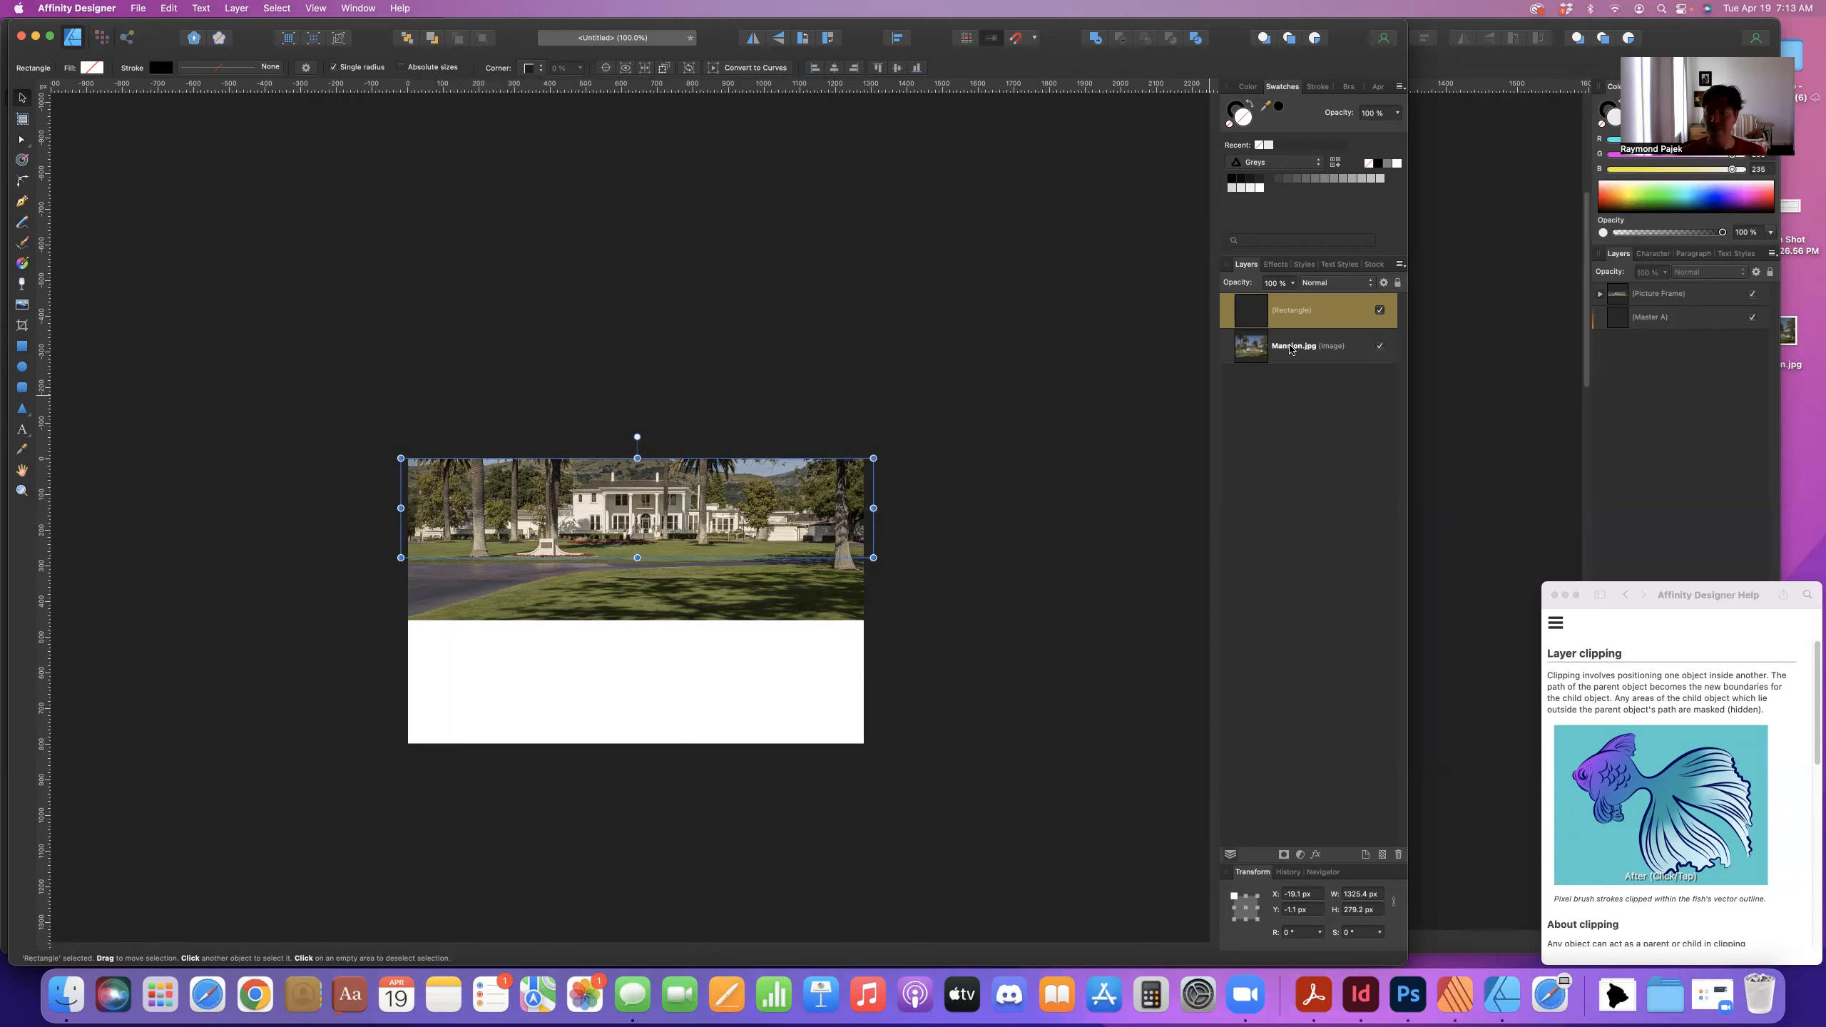
- Nest Mansion.jpg inside the Rectangle layer to clip it, then expand the layer to confirm
mouse_move(1290, 348)
left_mouse_down()
mouse_move(1279, 303)
mouse_move(1307, 324)
left_mouse_up()
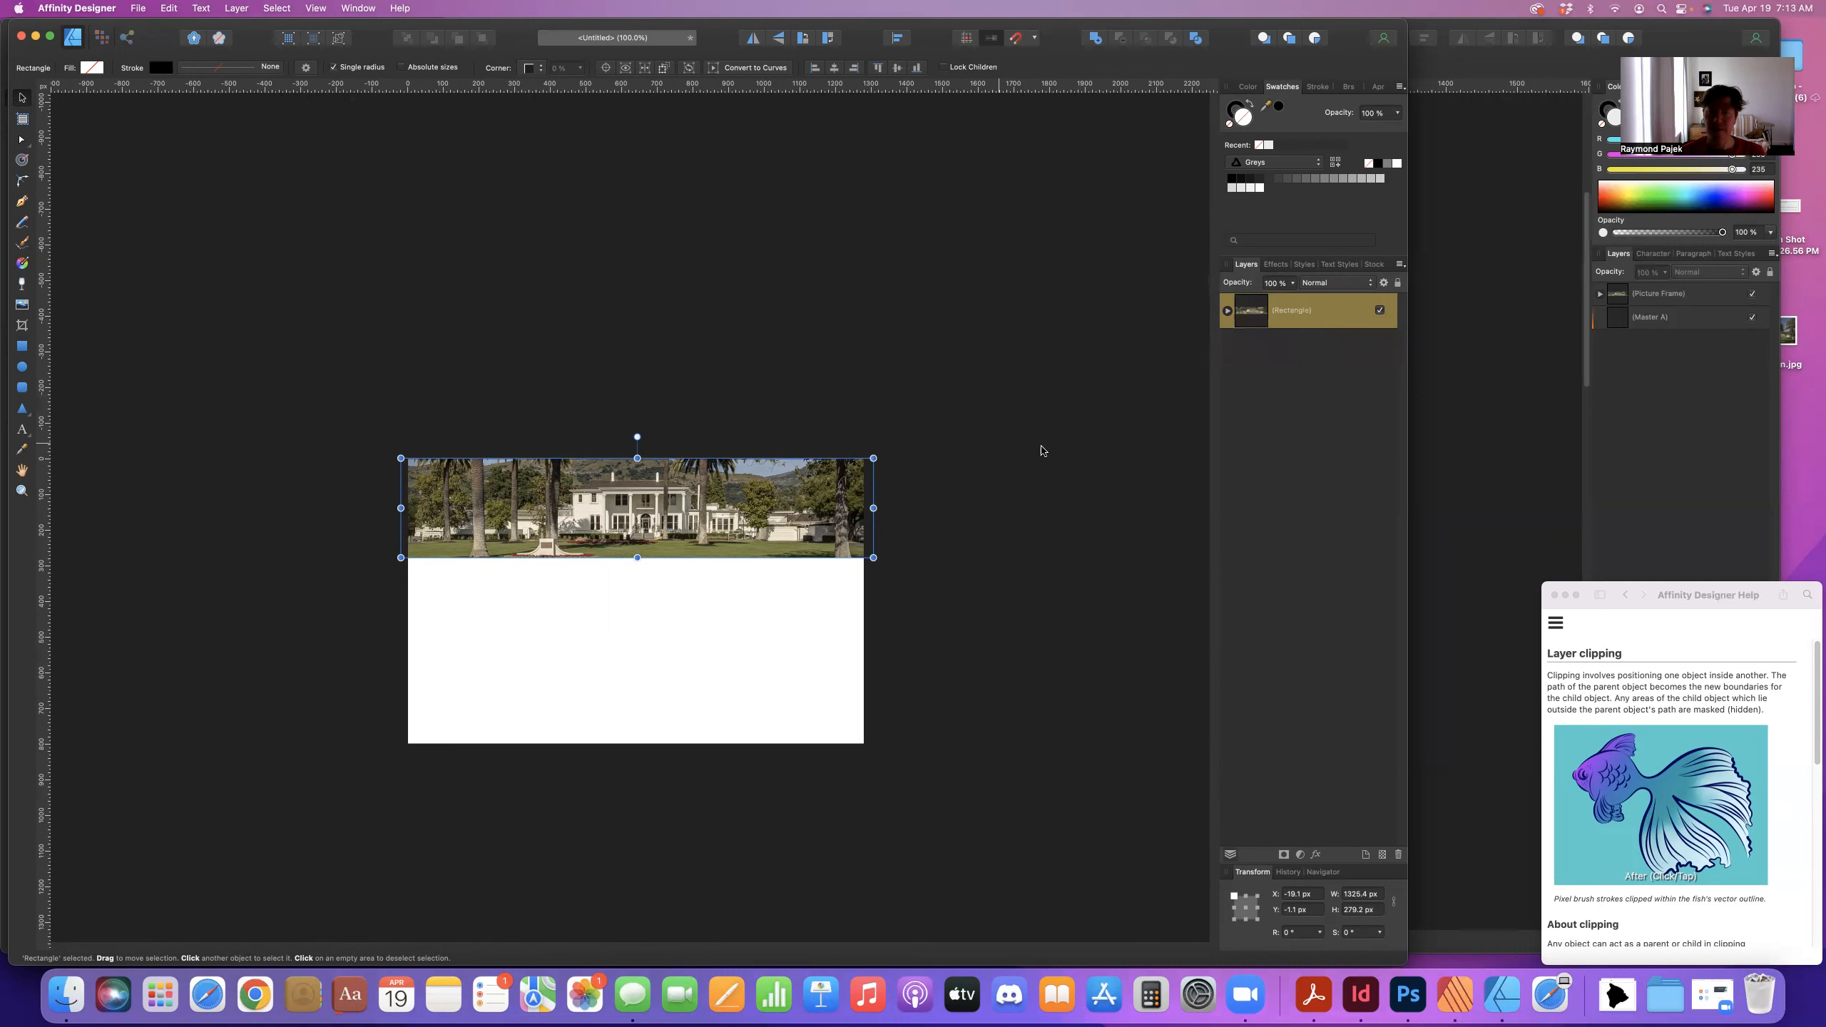
left_click(1227, 312)
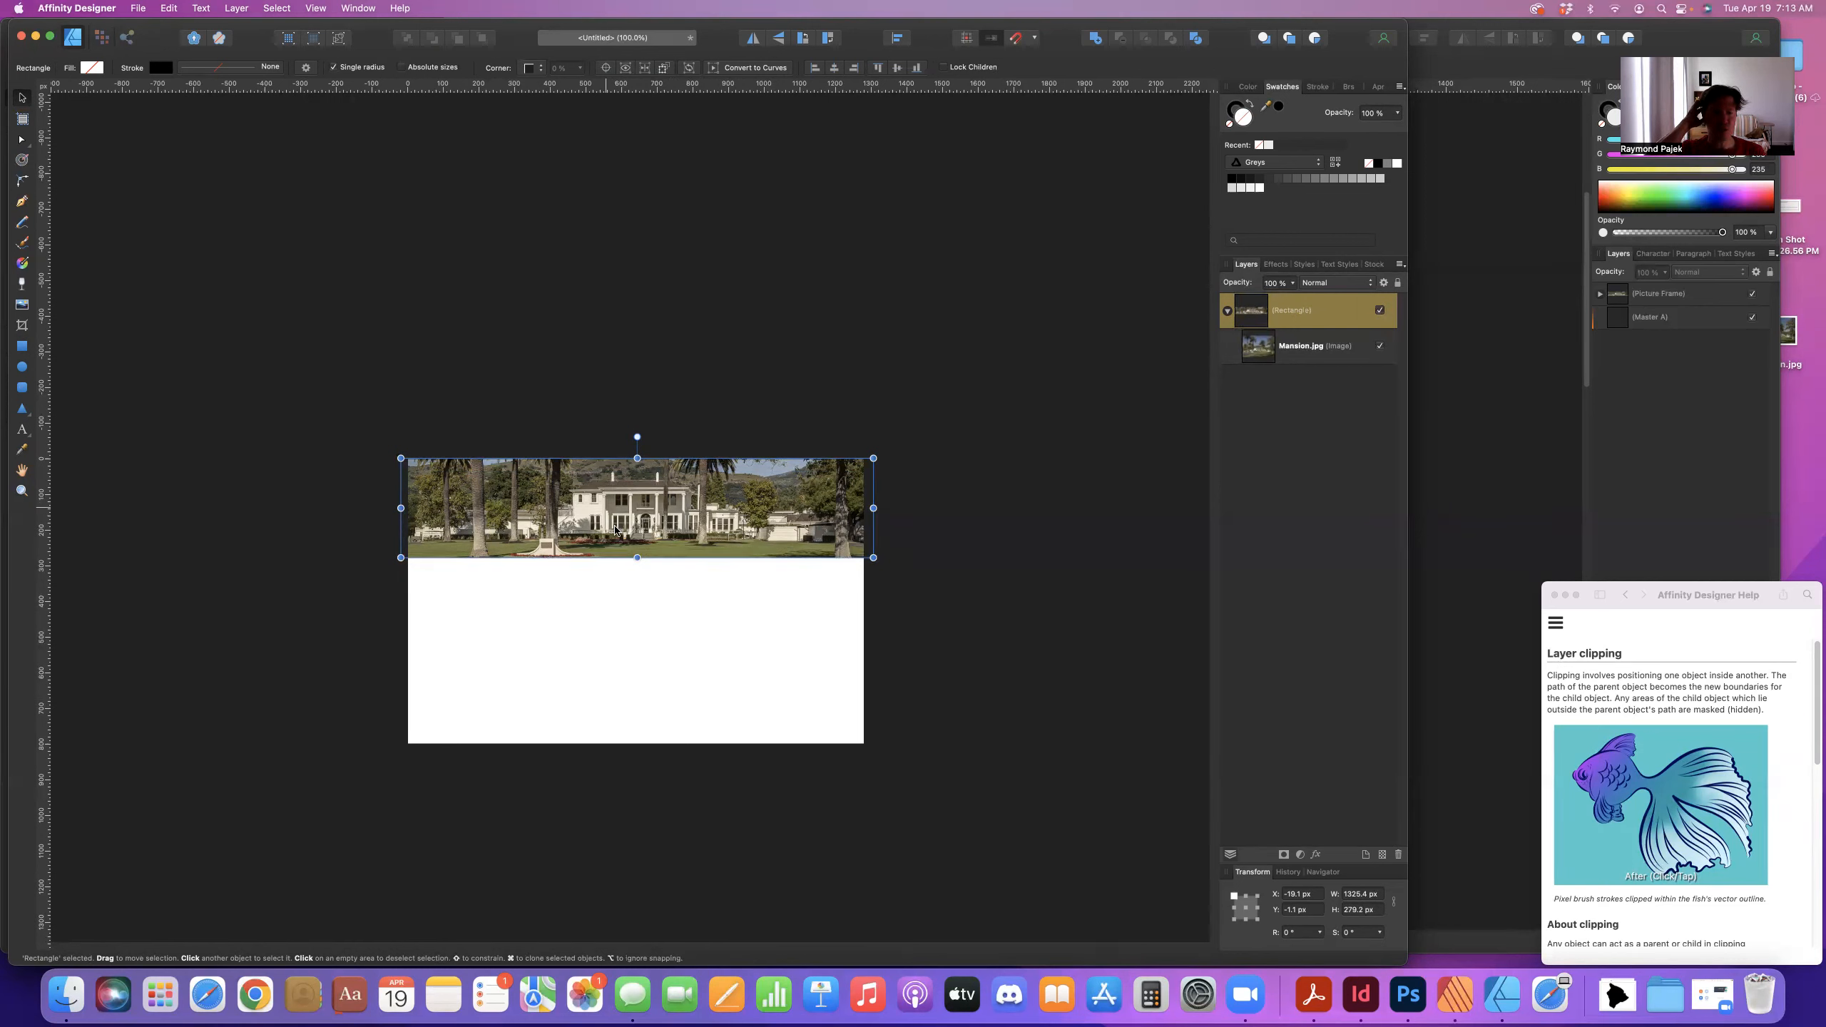
left_click(881, 375)
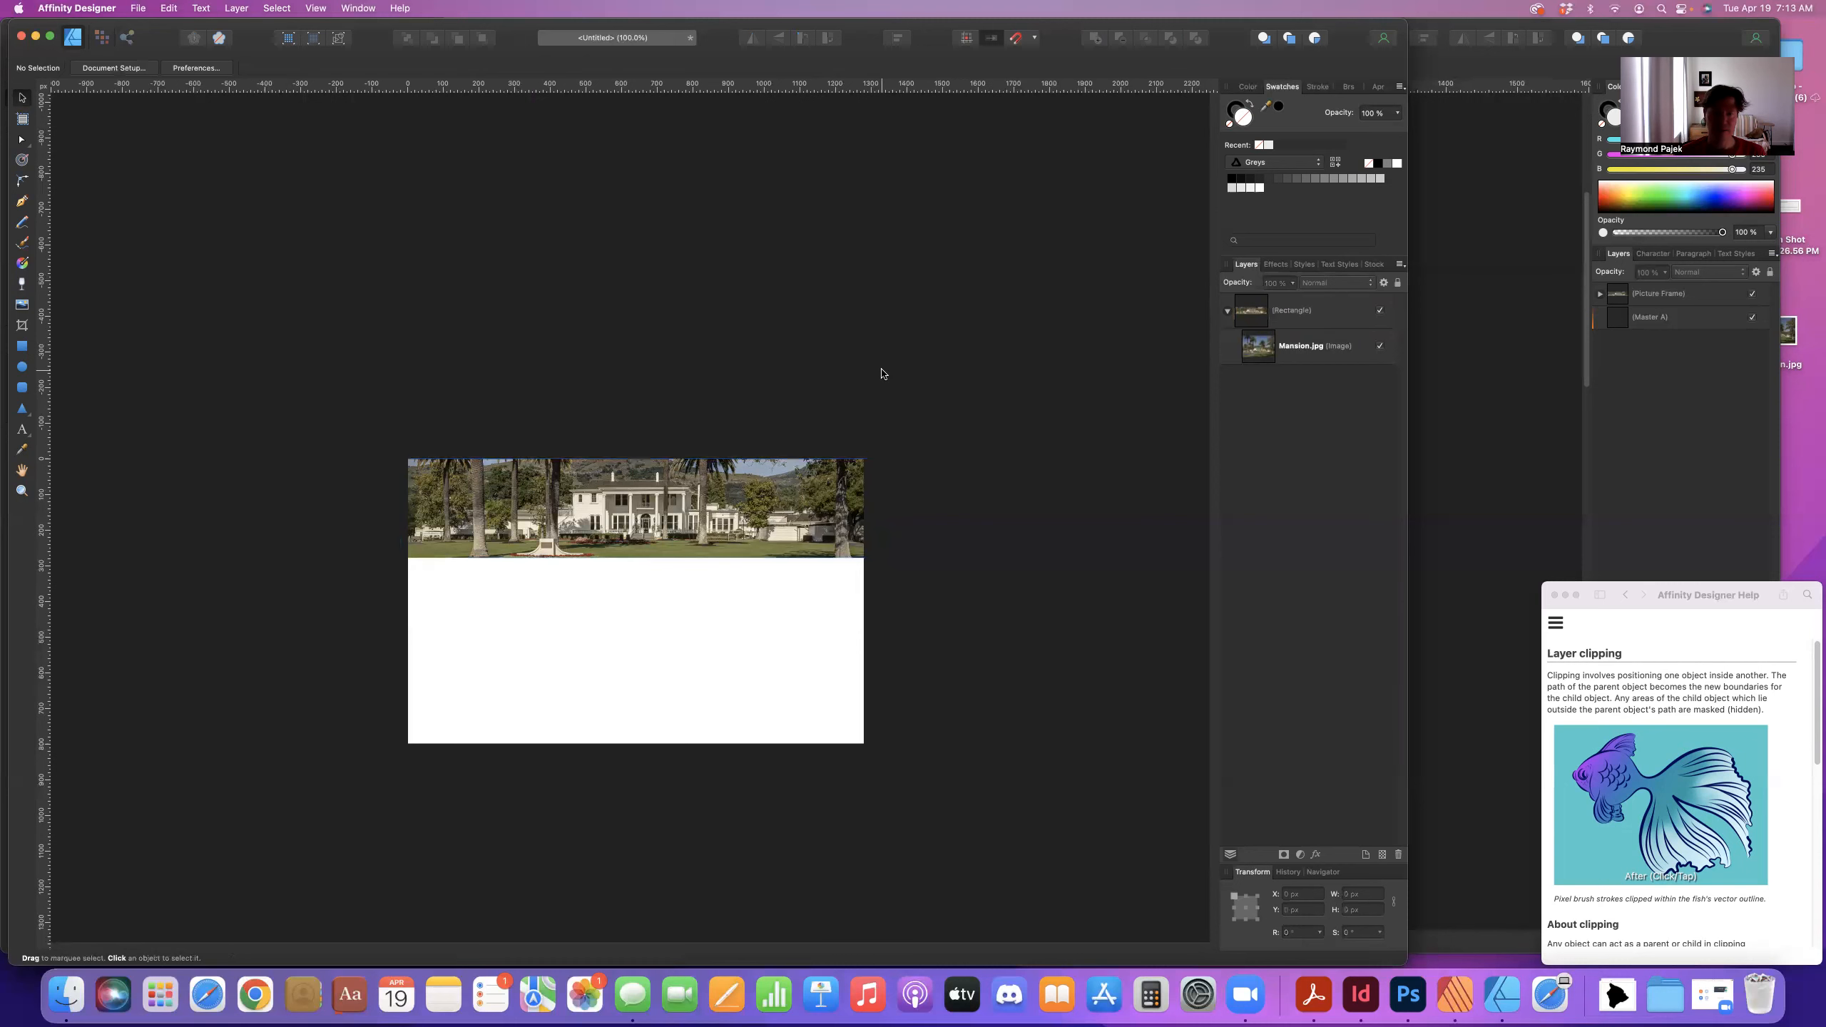
- Nudge the clipped mansion banner to about X −17.8 px, Y −8.1 px, covering the page's top edge, then deselect it
mouse_move(742, 557)
left_mouse_down()
mouse_move(736, 573)
mouse_move(740, 557)
left_mouse_up()
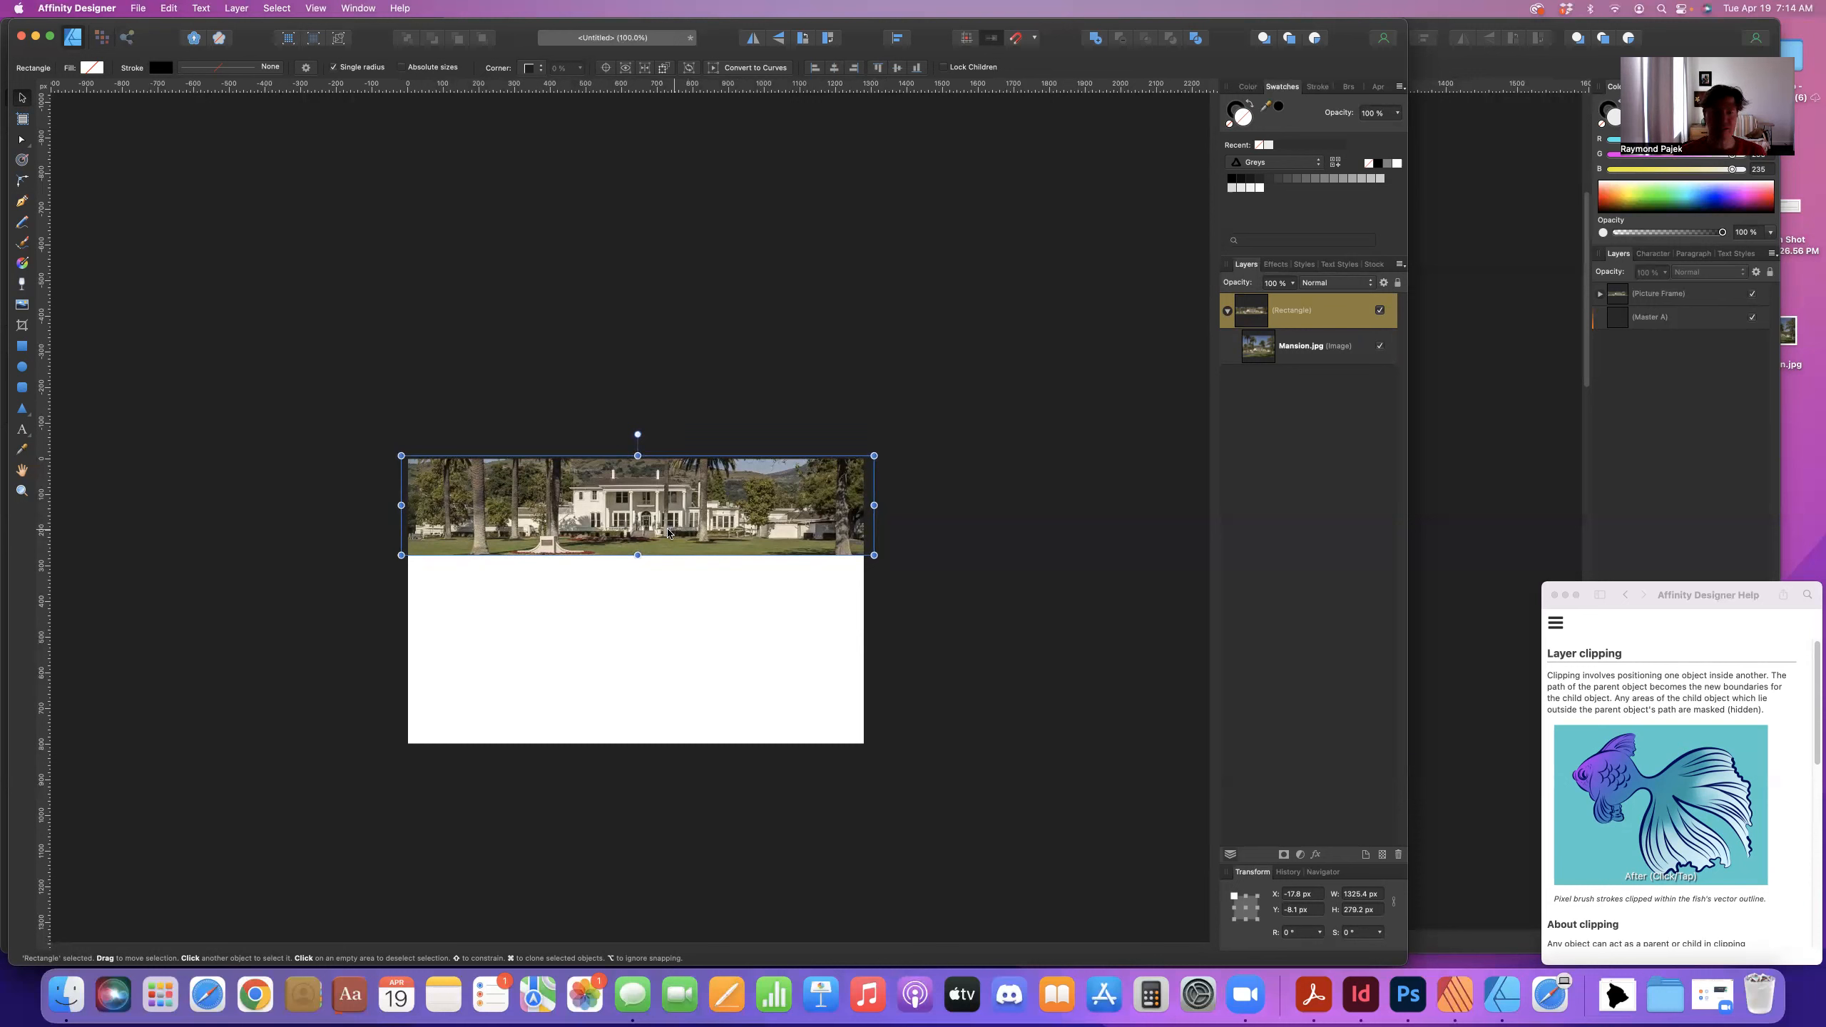
left_click(962, 532)
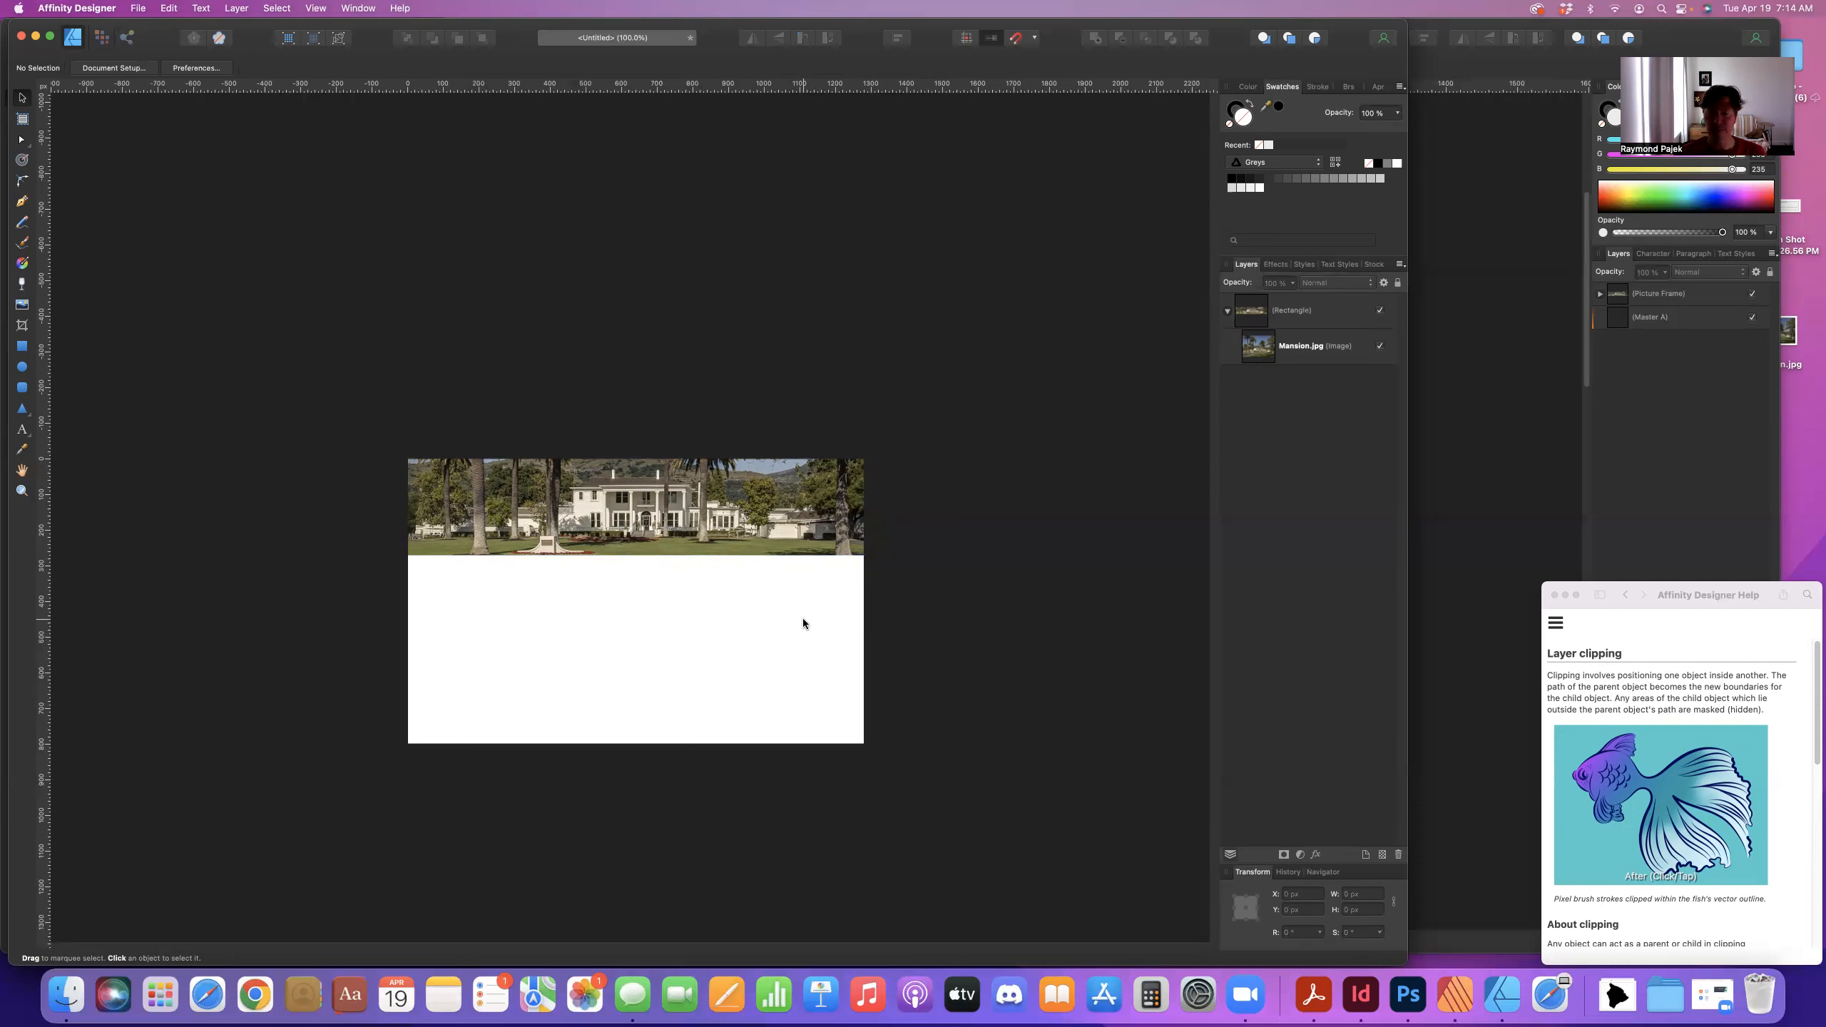